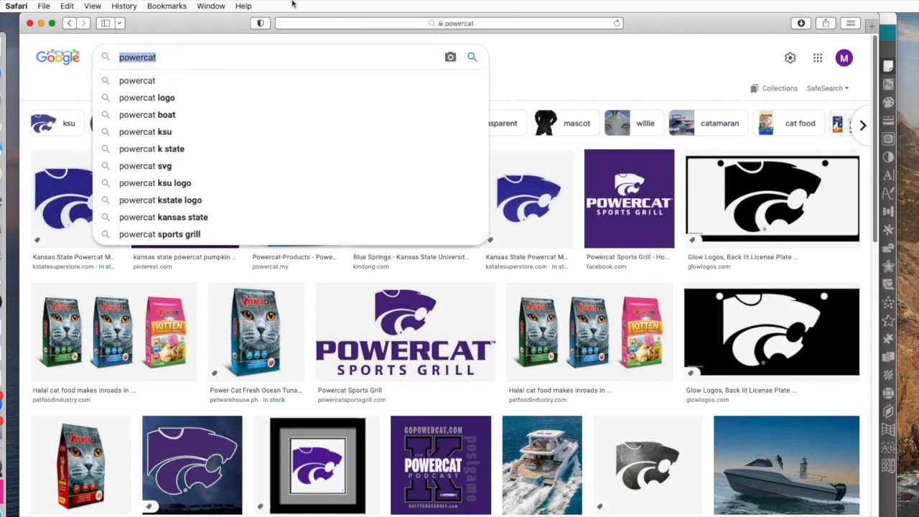
Leave the browser, place the powercat logo image on the Silhouette Studio mat and enlarge it to about 10.08 in square
left_click(29, 24)
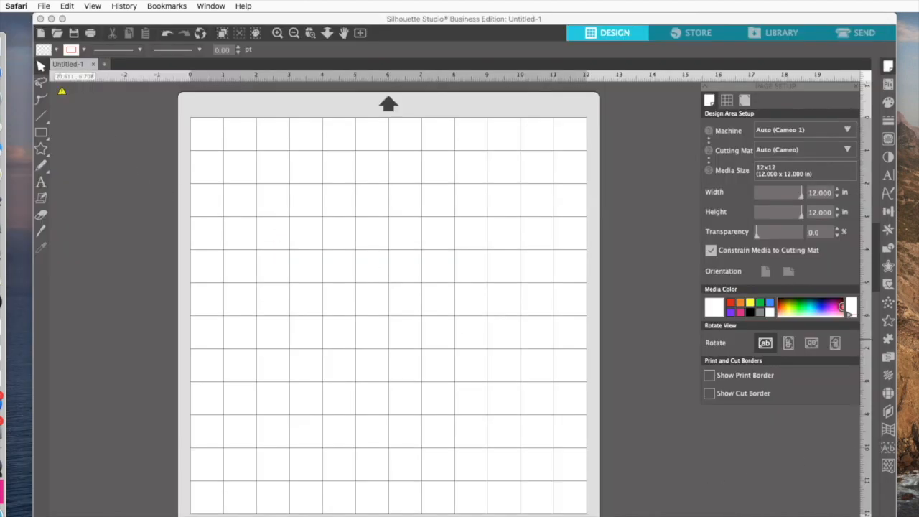
left_click_drag(865, 485, 341, 280)
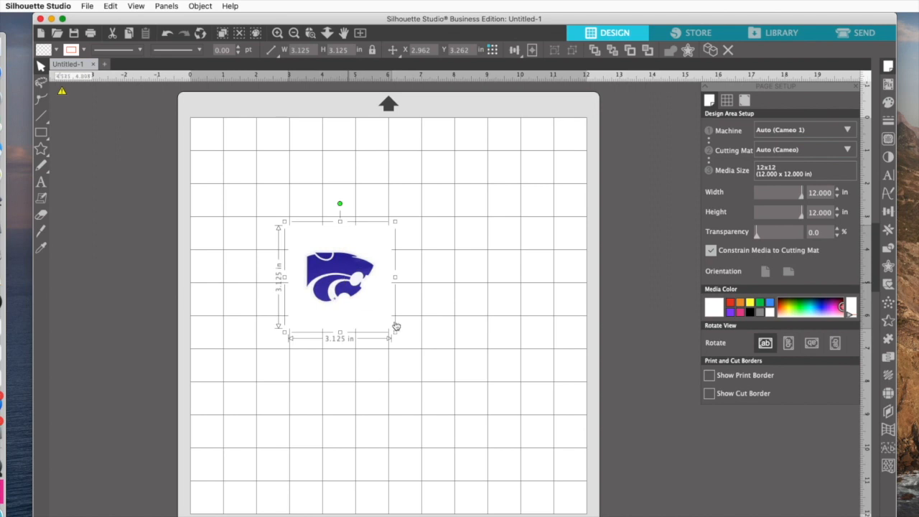
left_click_drag(396, 333, 543, 480)
left_click(283, 219)
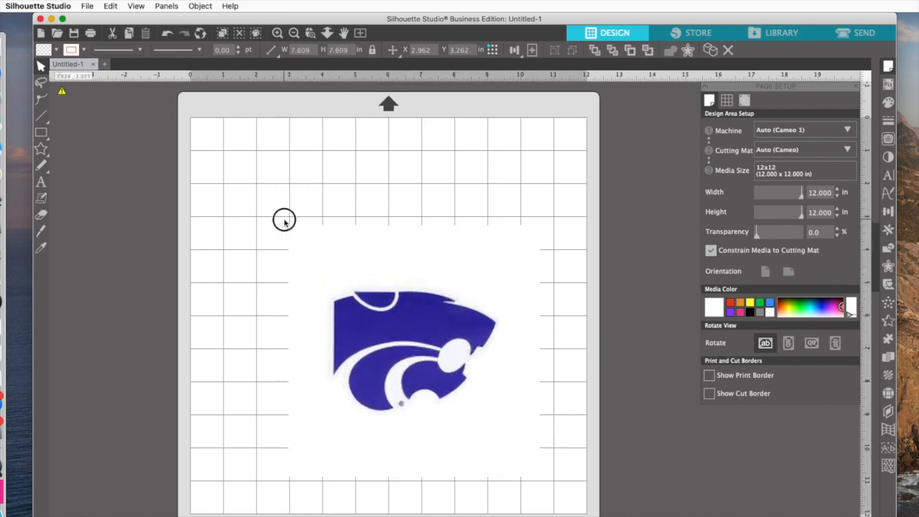
left_click(327, 255)
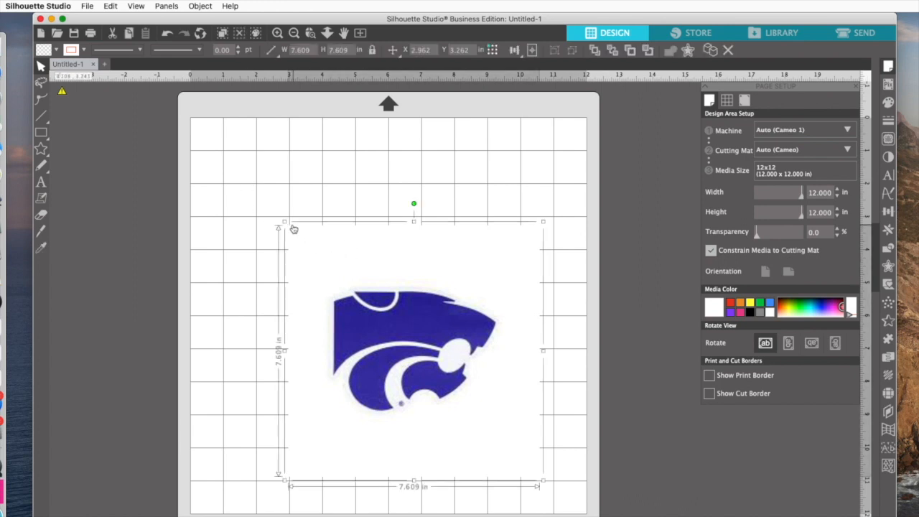
left_click(284, 224)
left_click_drag(284, 224, 200, 147)
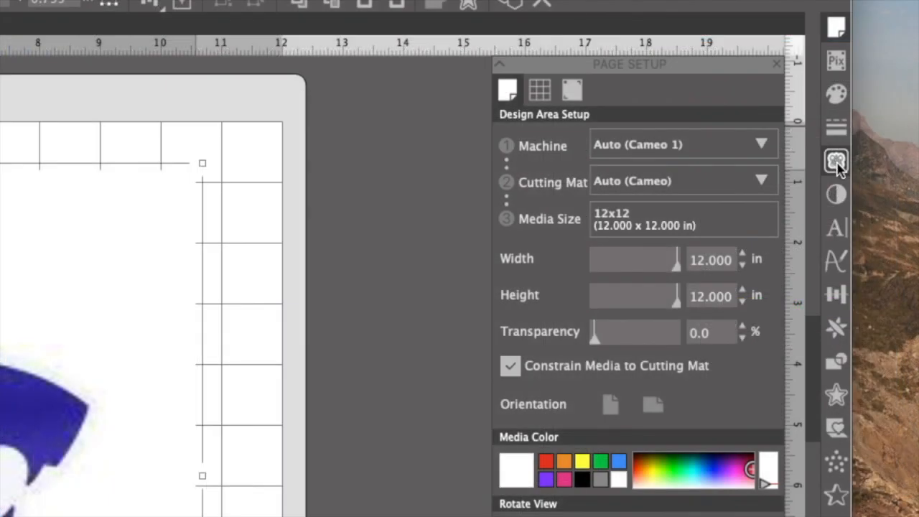
Trace the powercat logo, framing the whole cat head with a trace area of about 7.2 by 5.95 in
left_click(837, 163)
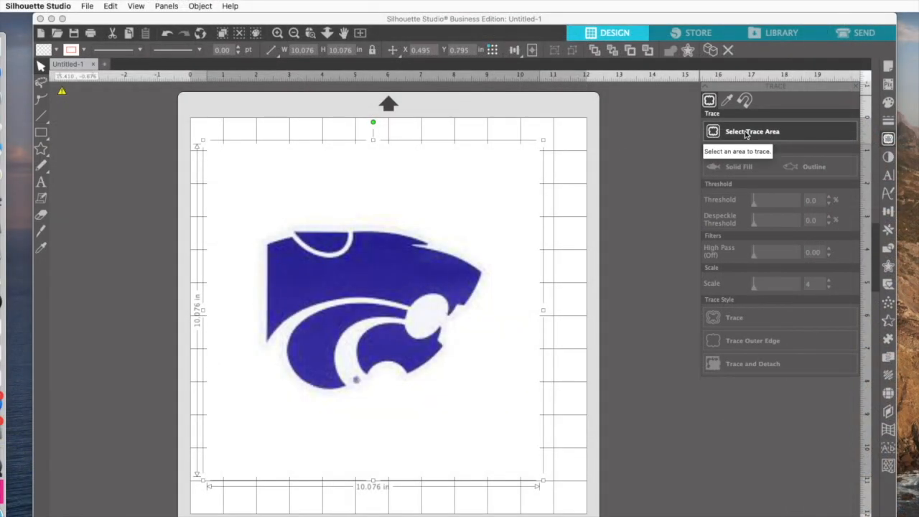
left_click(745, 133)
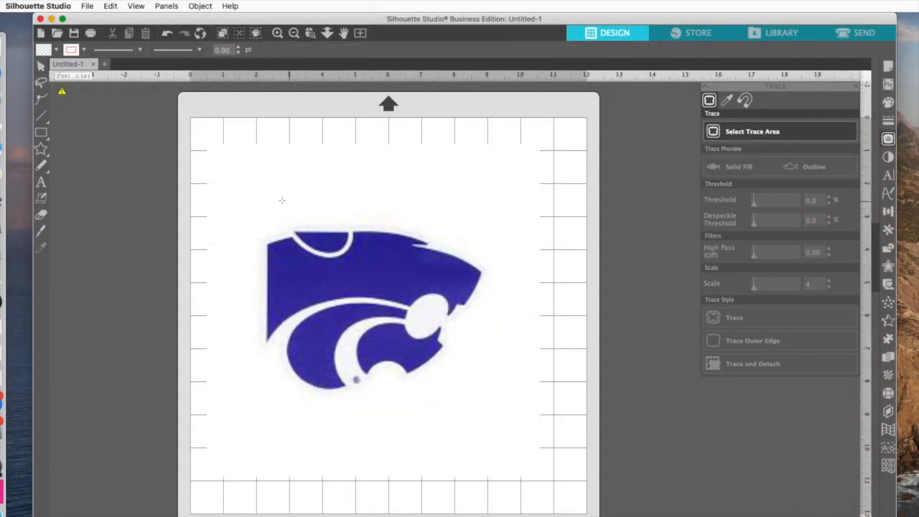
mouse_move(260, 212)
left_mouse_down()
mouse_move(281, 254)
mouse_move(351, 338)
mouse_move(441, 418)
mouse_move(499, 408)
left_mouse_up()
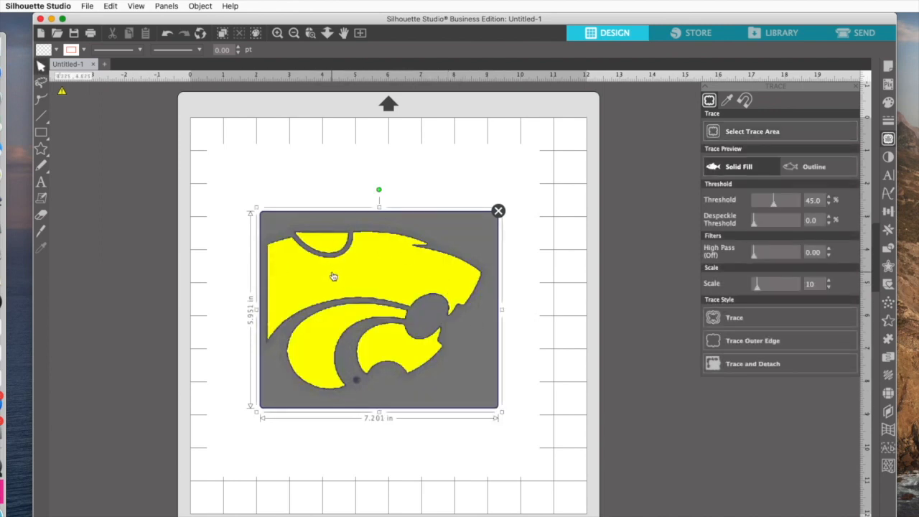
left_click(740, 318)
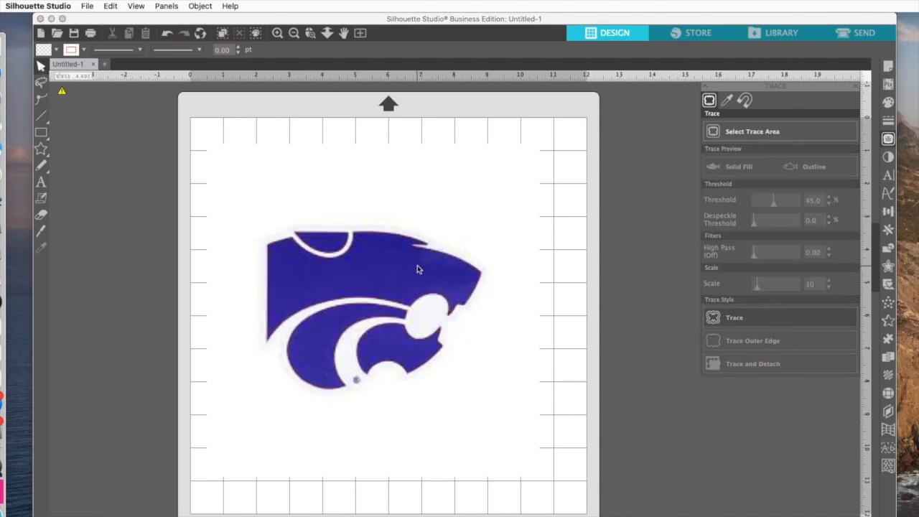
Move the original logo image away from the traced outlines and delete it
mouse_move(378, 269)
left_mouse_down()
mouse_move(420, 283)
mouse_move(228, 353)
mouse_move(212, 375)
left_mouse_up()
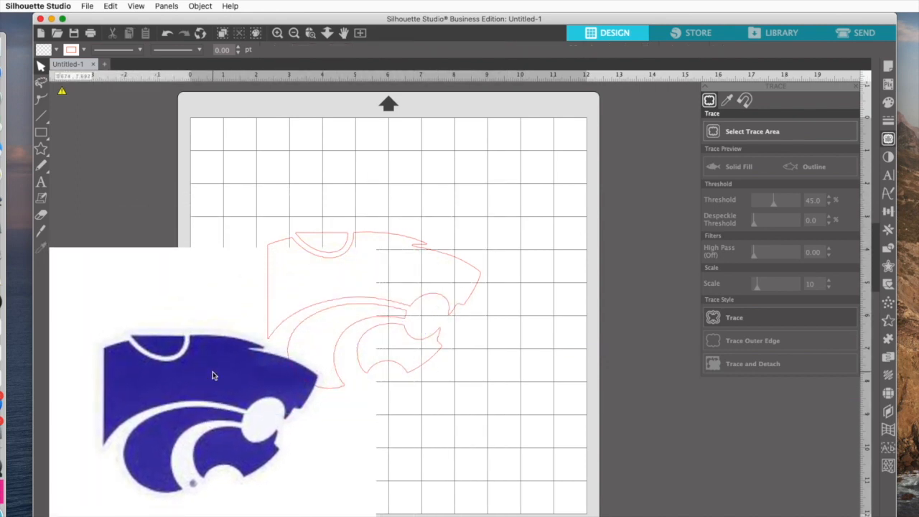
left_click(86, 299)
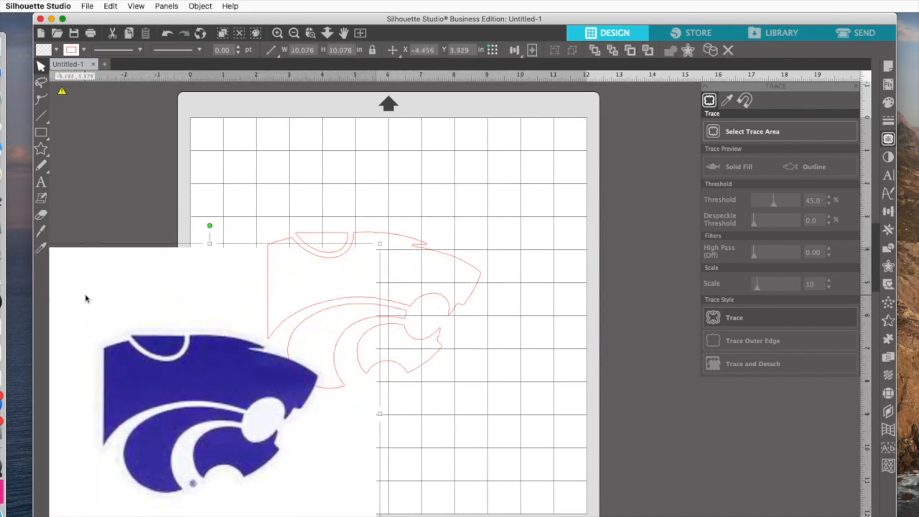
key("Delete")
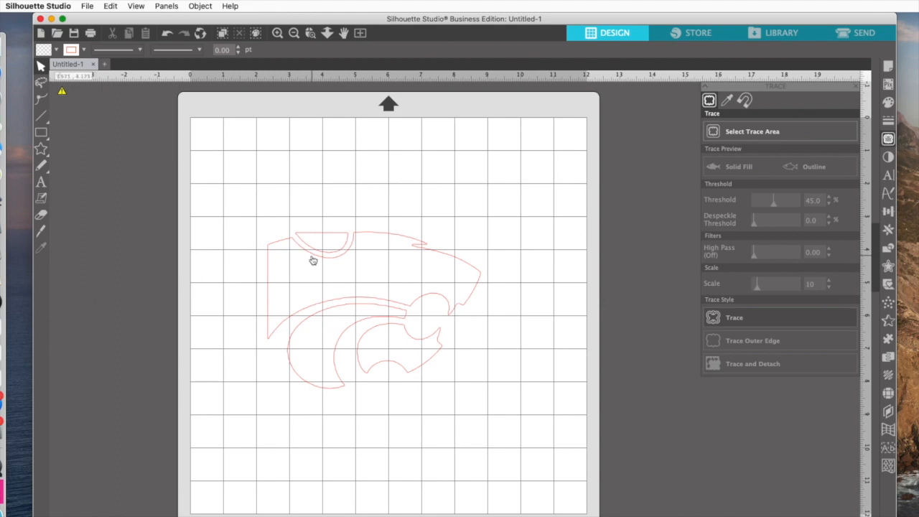
Fill the traced cat head outlines with solid black
left_click(387, 238)
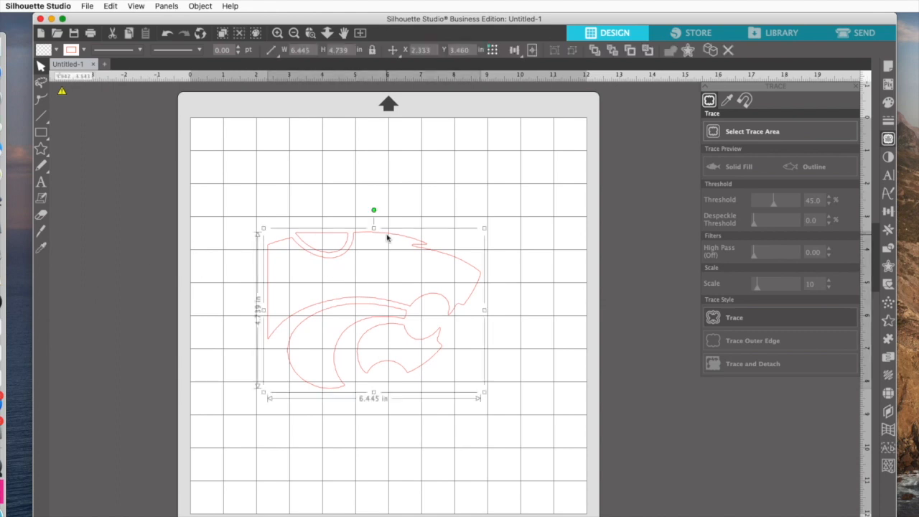
left_click(889, 103)
left_click(848, 163)
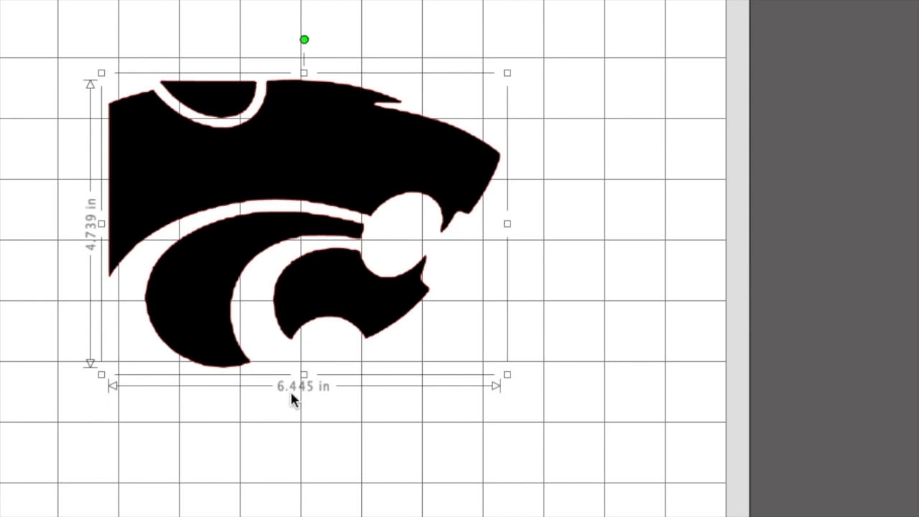
Enlarge the black cat head to about 8.7 by 6.4 in and position it around the middle of the mat
left_click_drag(507, 376, 640, 491)
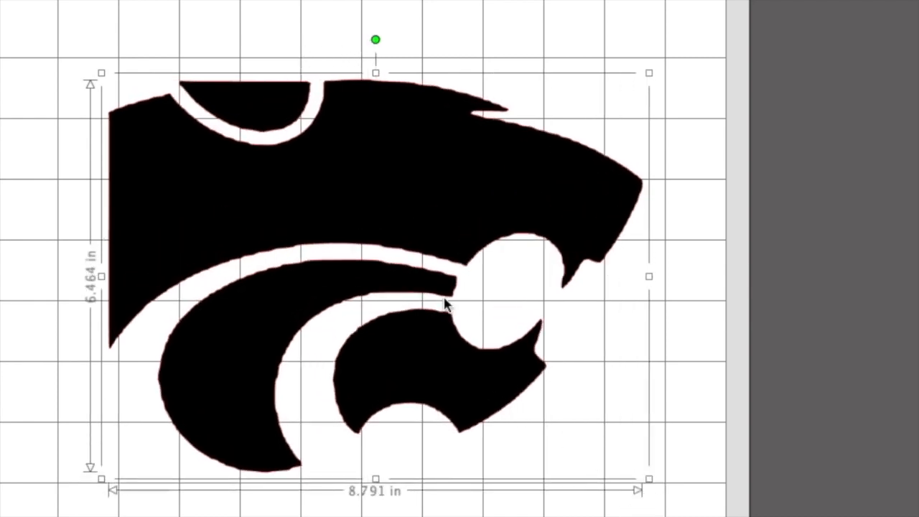
left_click_drag(394, 359, 354, 400)
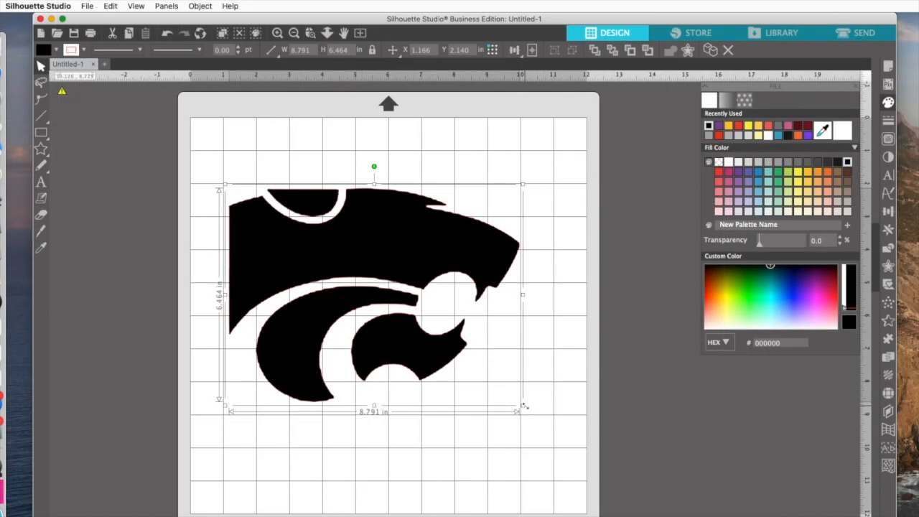
left_click_drag(525, 405, 521, 407)
left_click_drag(404, 257, 431, 257)
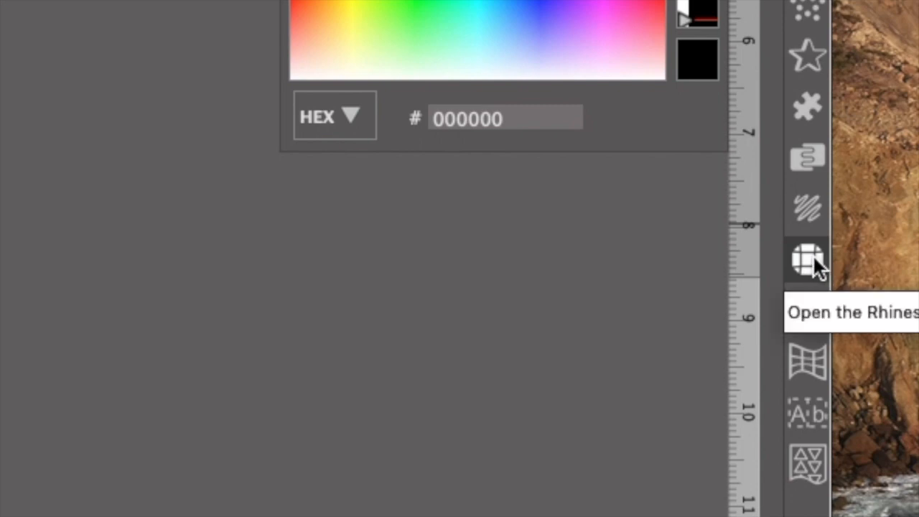
Try the outline and linear rhinestone effects on the cat head with 10ss stones, settling on the radial fill
left_click(814, 258)
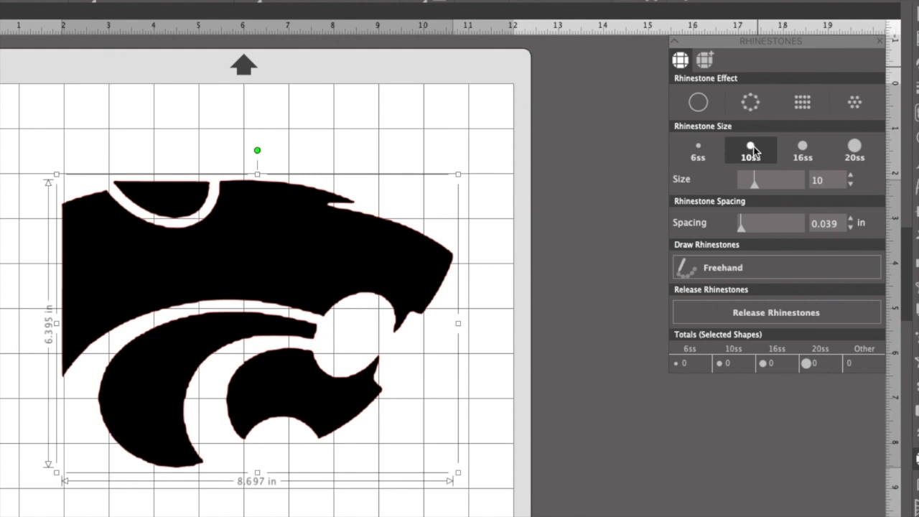
left_click(699, 106)
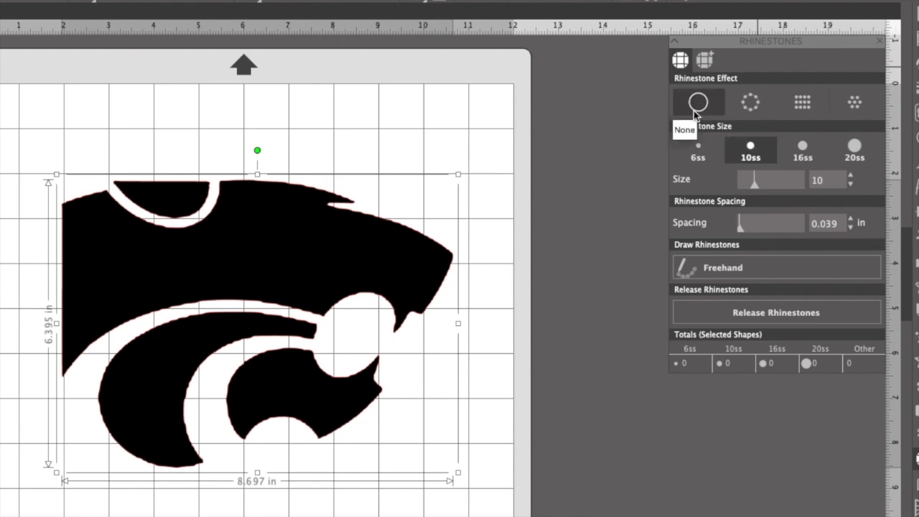
left_click(751, 107)
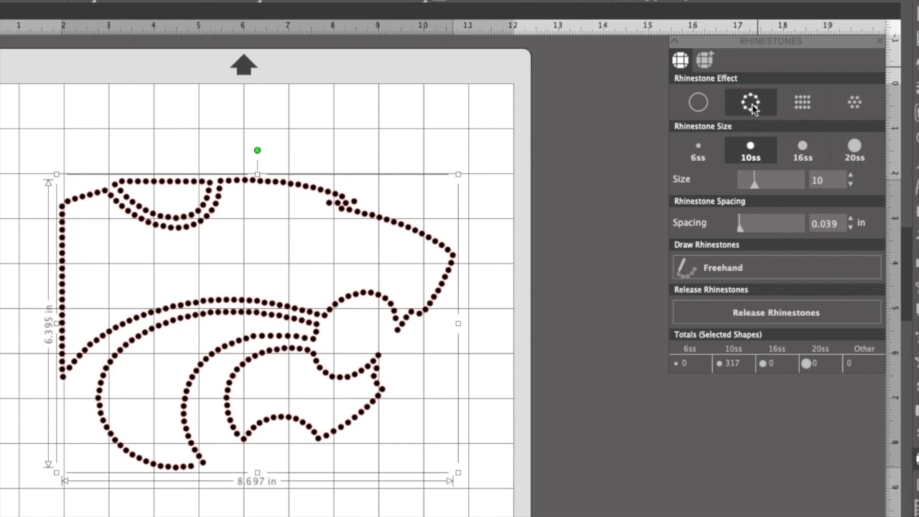
left_click(804, 106)
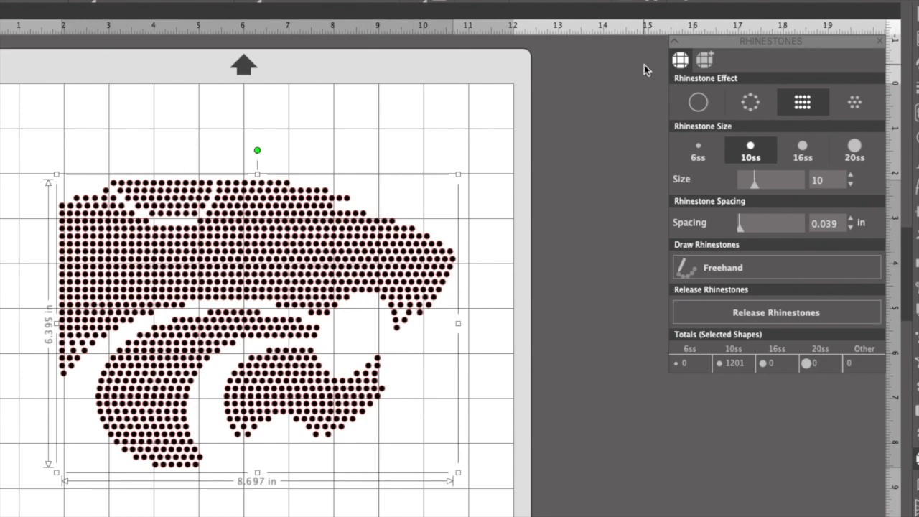
left_click(854, 103)
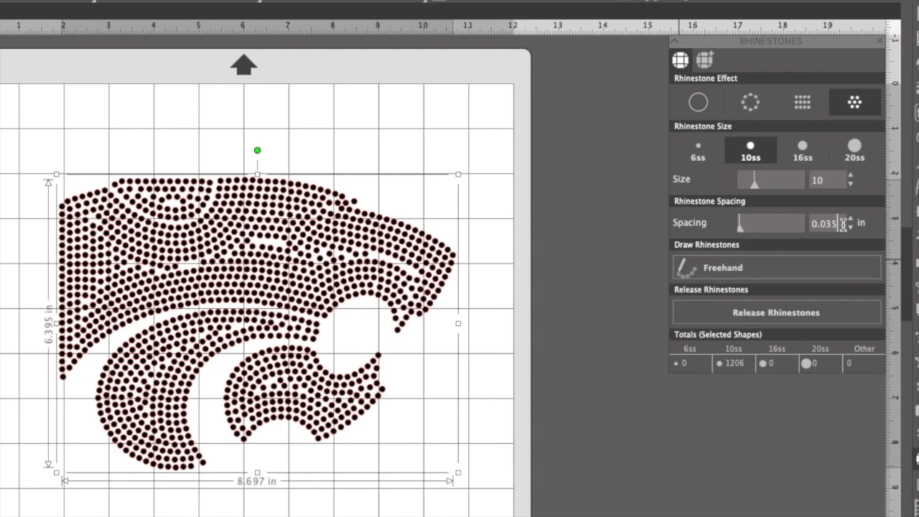
Tighten the rhinestone spacing in stages through 0.035, 0.030 and 0.025 in, ending at 0.020 in
key("Return")
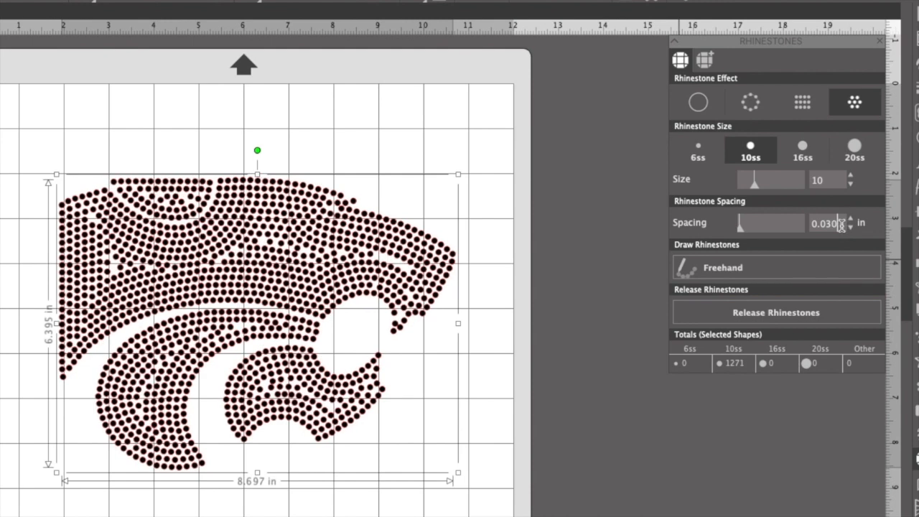
key("Return")
key("BackSpace")
key("BackSpace")
type("25")
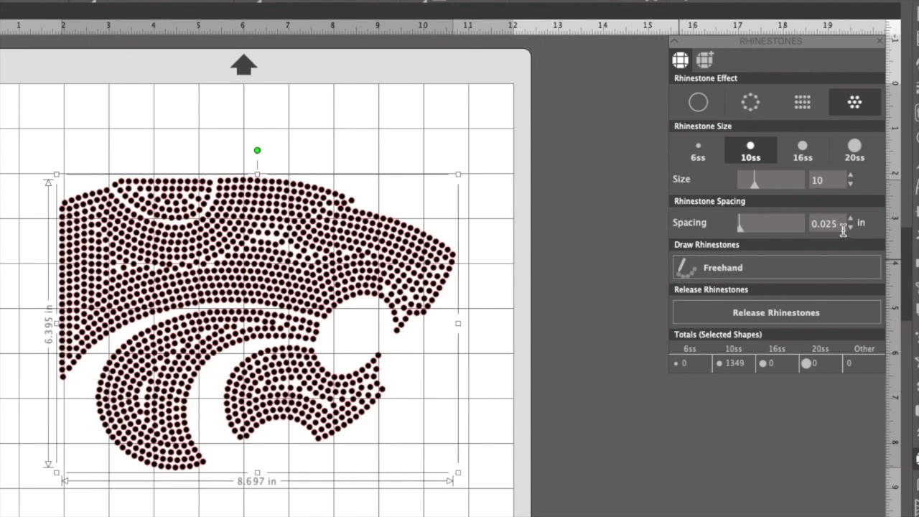
key("Return")
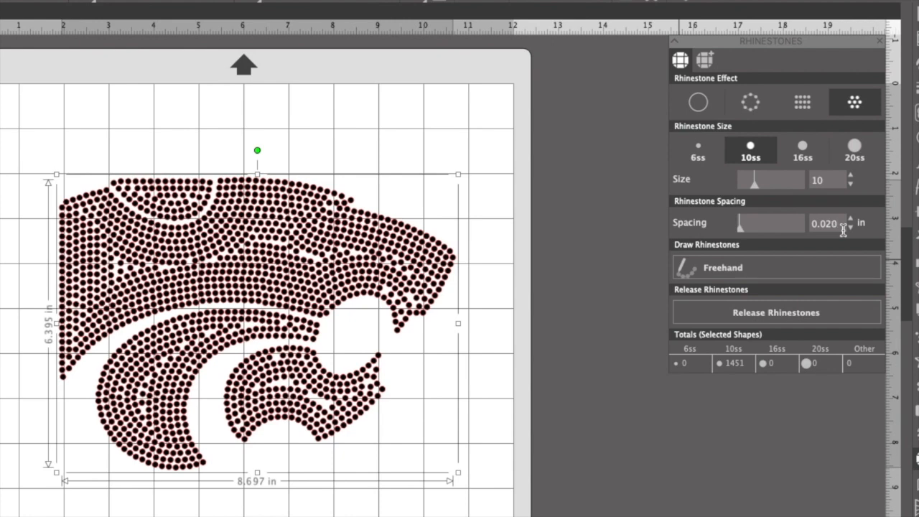
key("Return")
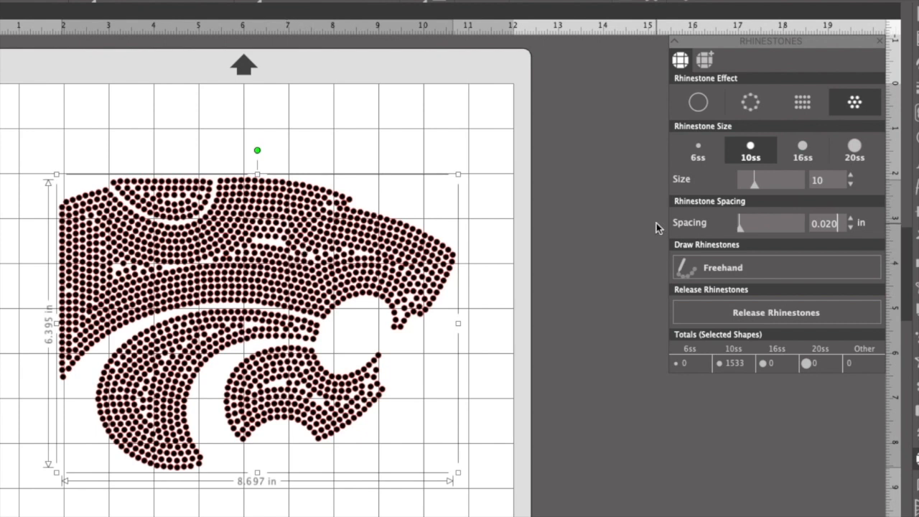
Release the rhinestones of the cat head into individual stones and inspect the fill around the mouth
left_click(787, 318)
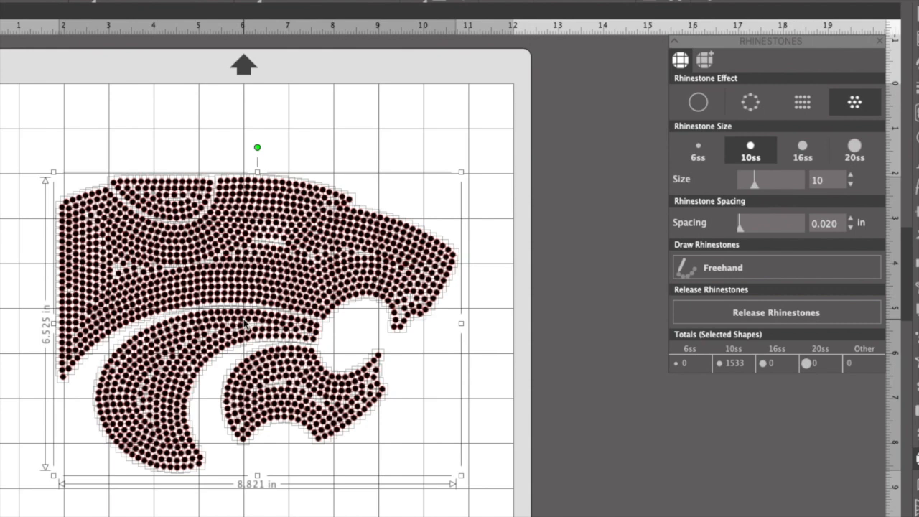
scroll(244, 323, "up", 2)
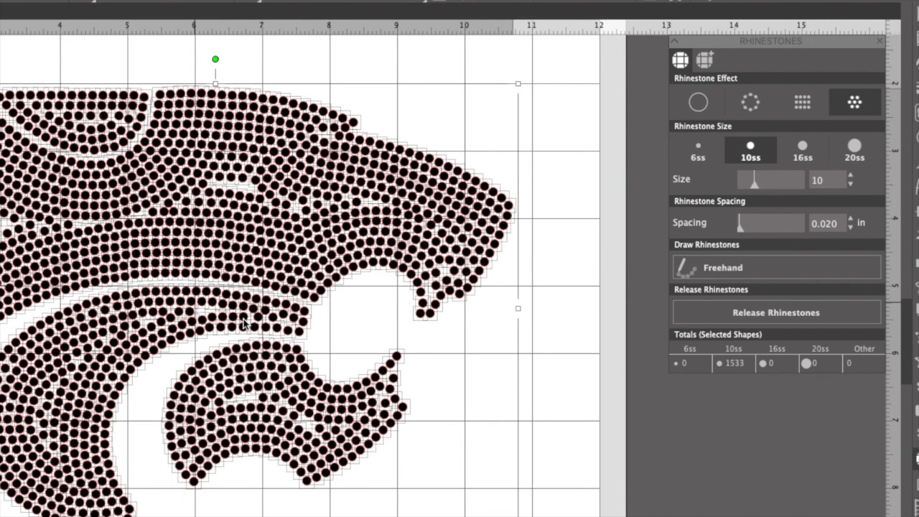
scroll(244, 323, "up", 2)
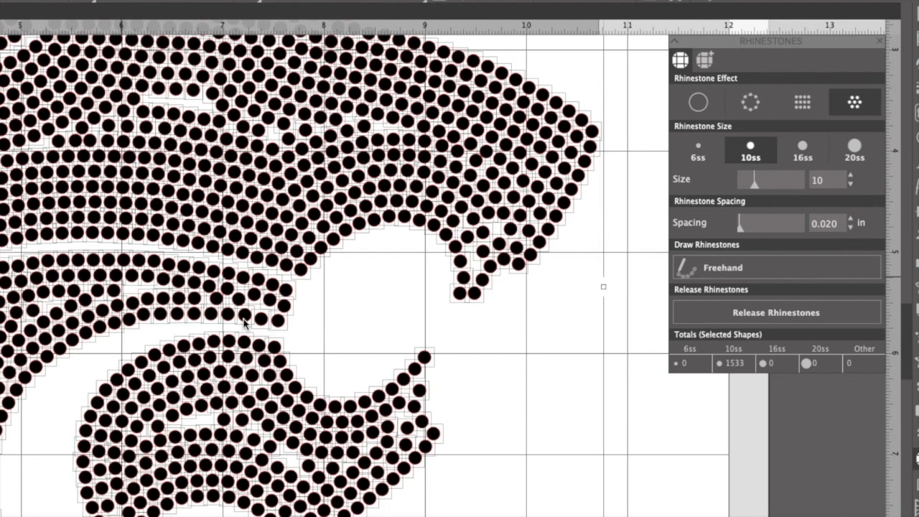
scroll(245, 323, "down", 3)
scroll(245, 323, "up", 2)
scroll(244, 323, "down", 2)
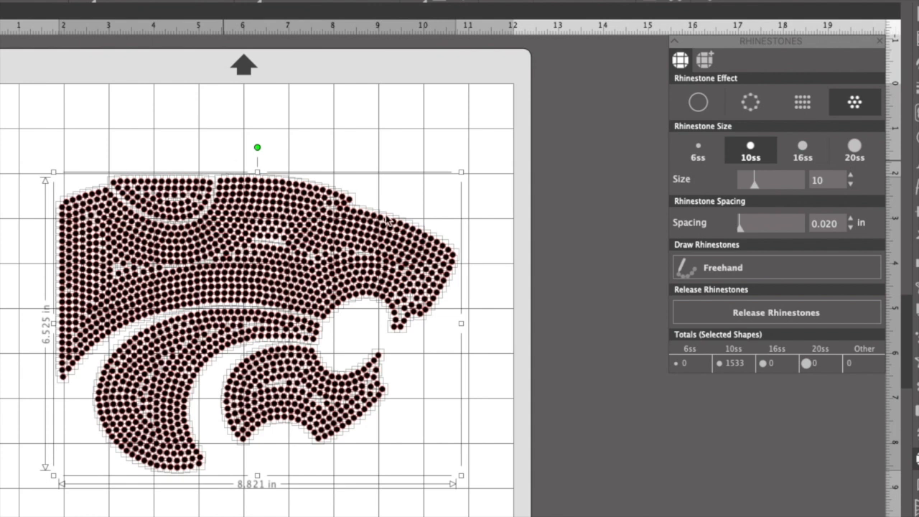
Duplicate a single 10ss stone from the upper fang and place the copy in the gap inside the fang
left_click(485, 343)
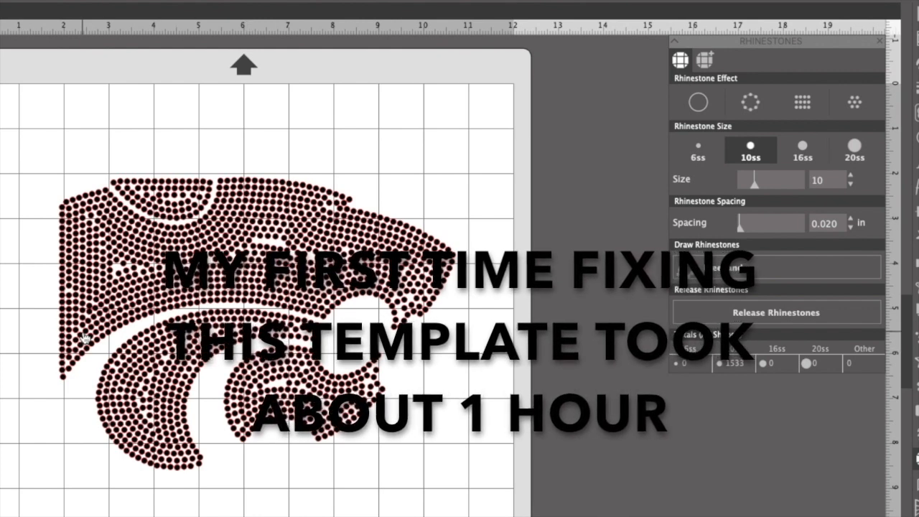
scroll(85, 338, "up", 2)
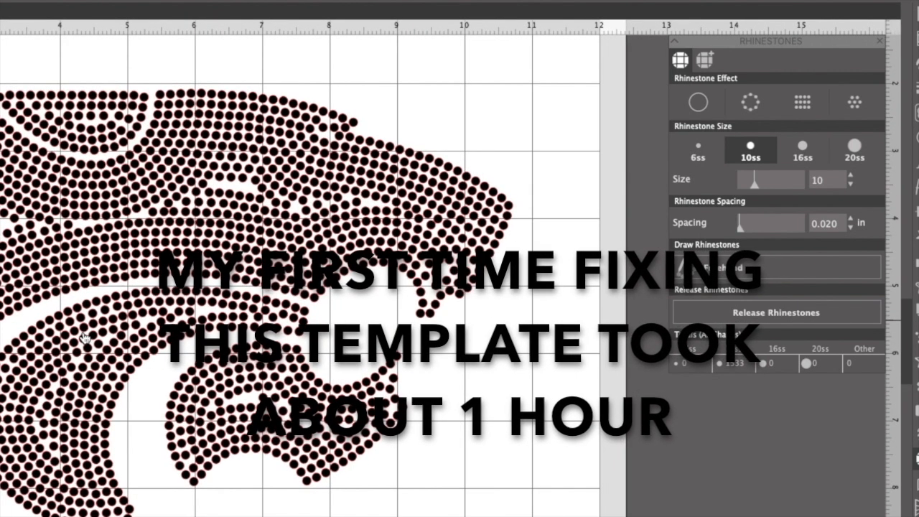
scroll(85, 338, "down", 2)
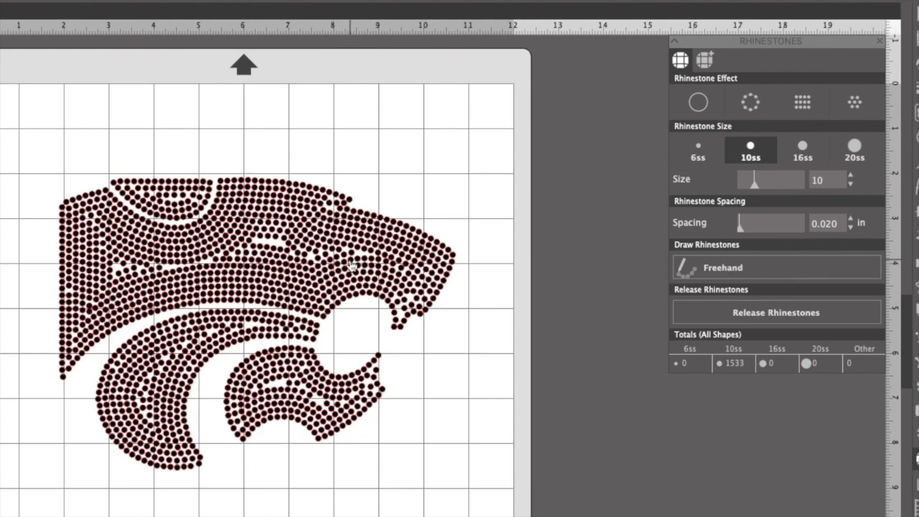
scroll(351, 267, "up", 3)
scroll(351, 266, "up", 3)
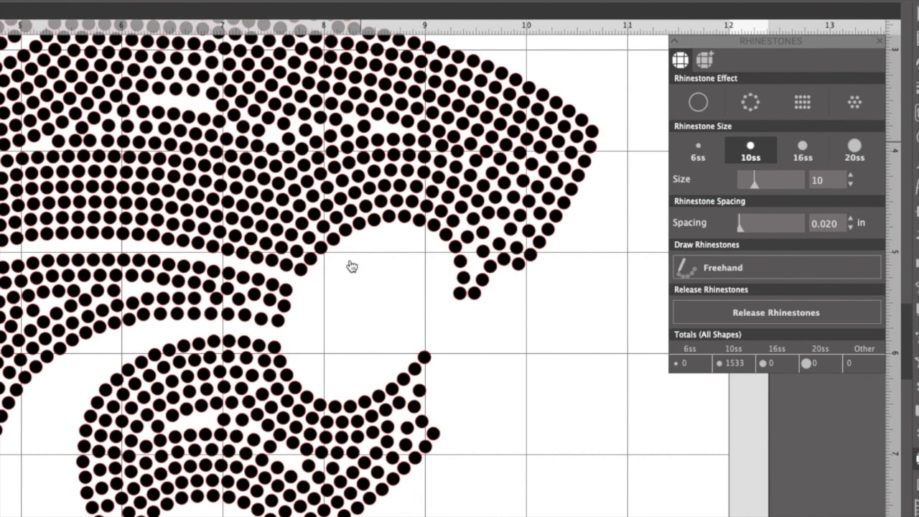
left_click(483, 253)
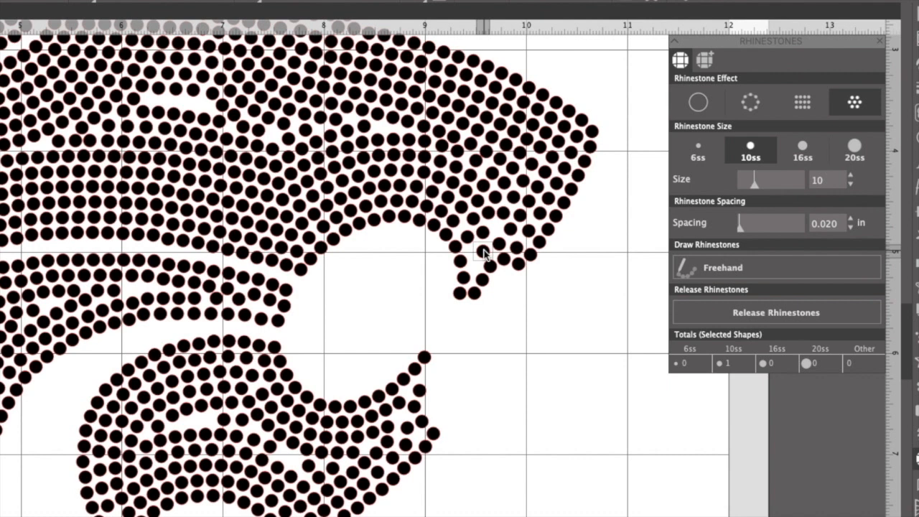
key("super+v")
left_click_drag(515, 279, 478, 262)
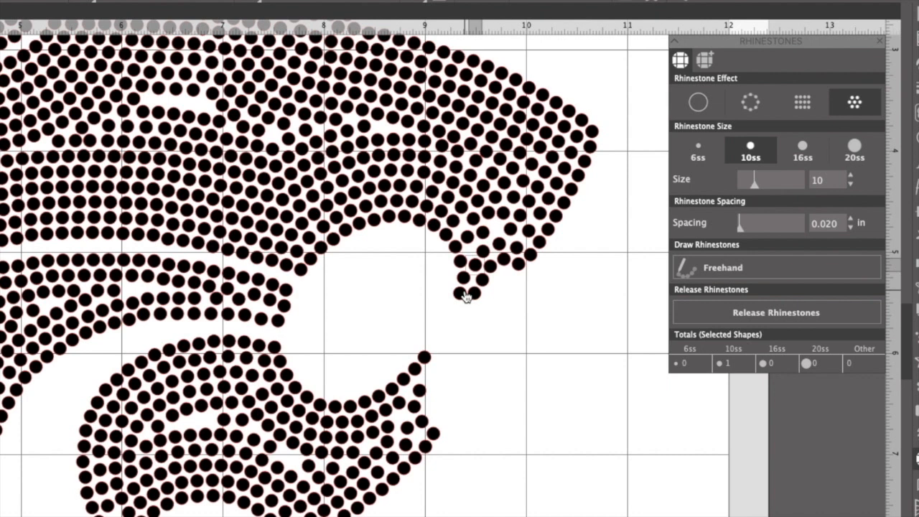
Add another stone at the base of the upper fang and shift neighbouring stones to even out the spacing
left_click(562, 372)
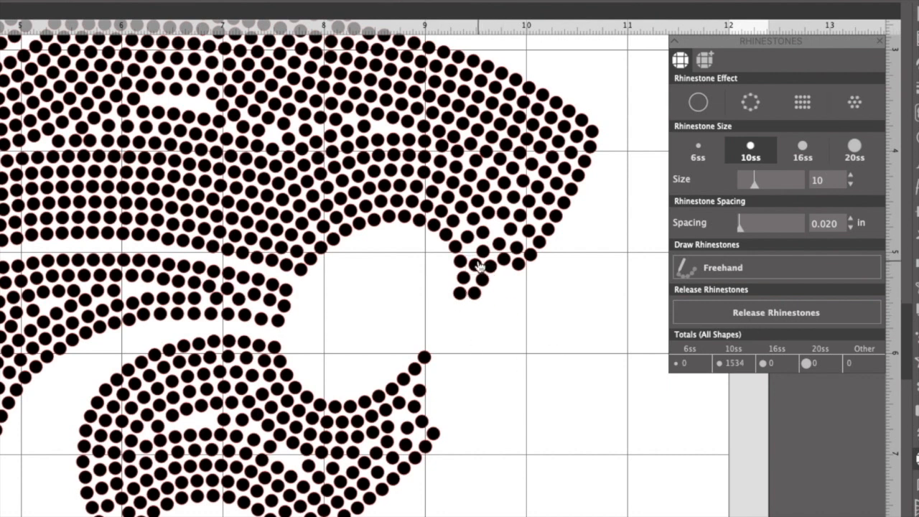
mouse_move(479, 266)
left_mouse_down()
mouse_move(543, 311)
mouse_move(473, 252)
left_mouse_up()
left_click(544, 313)
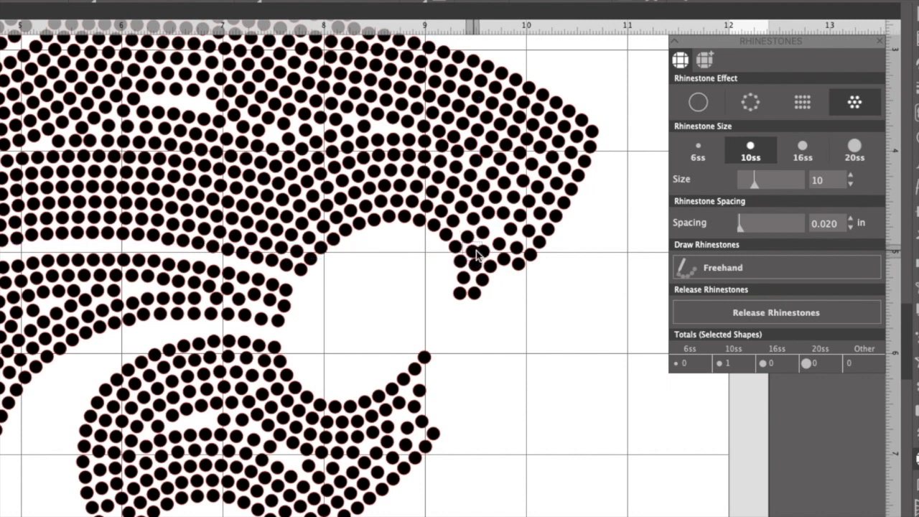
left_click(489, 253)
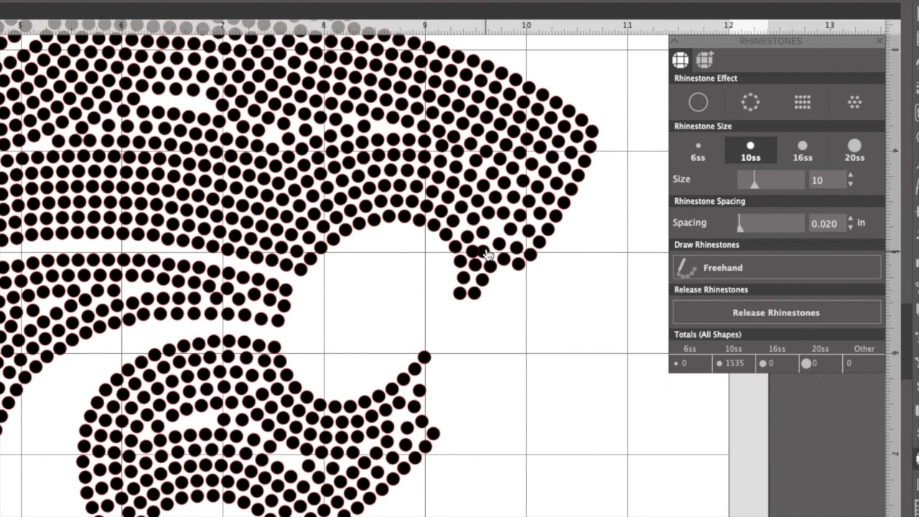
left_click(471, 253)
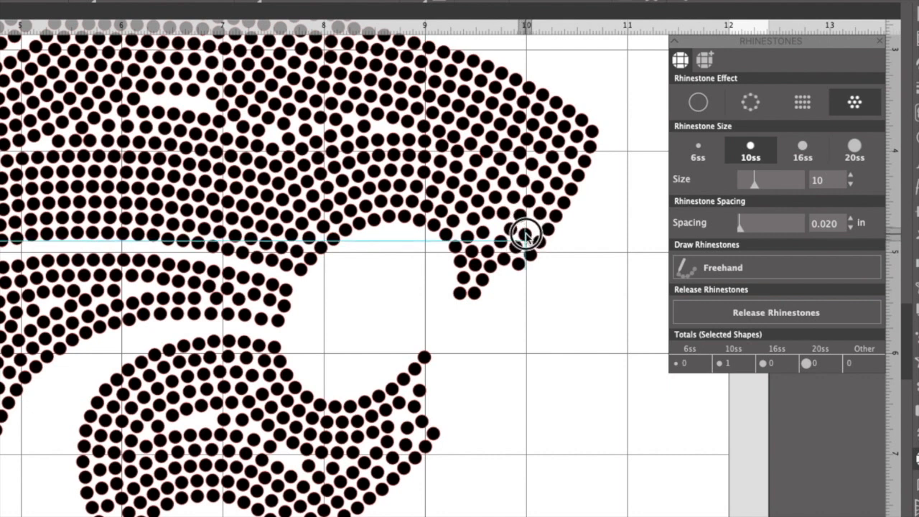
left_click(572, 275)
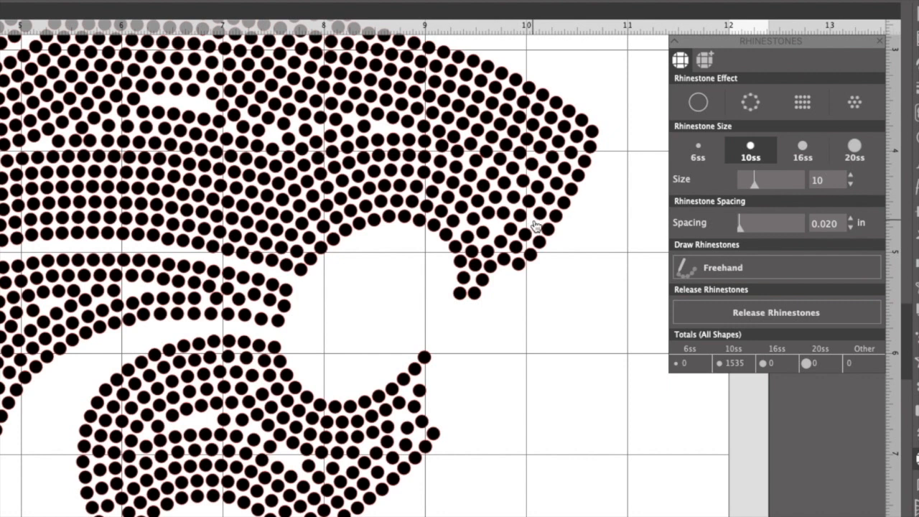
Paste another 10ss stone and fit it into the second row behind the snout's lower front edge
key("super+v")
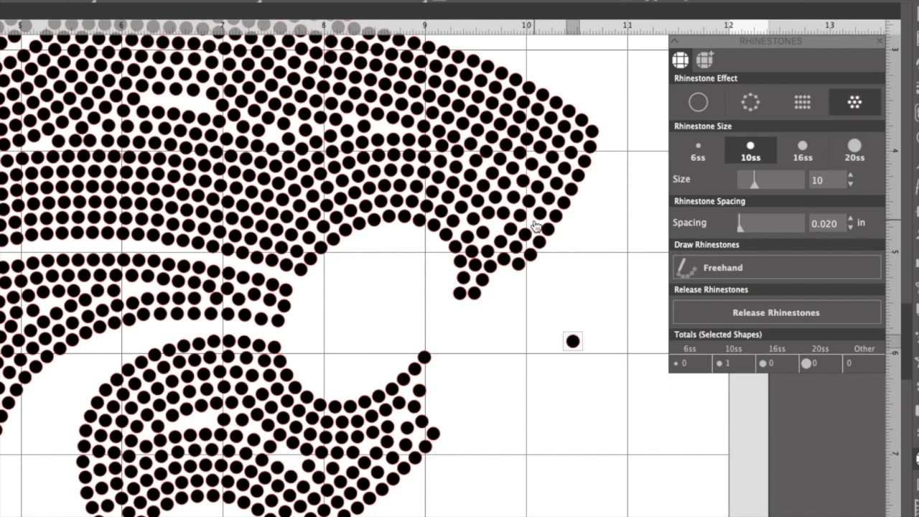
left_click_drag(572, 341, 533, 225)
left_click(540, 241)
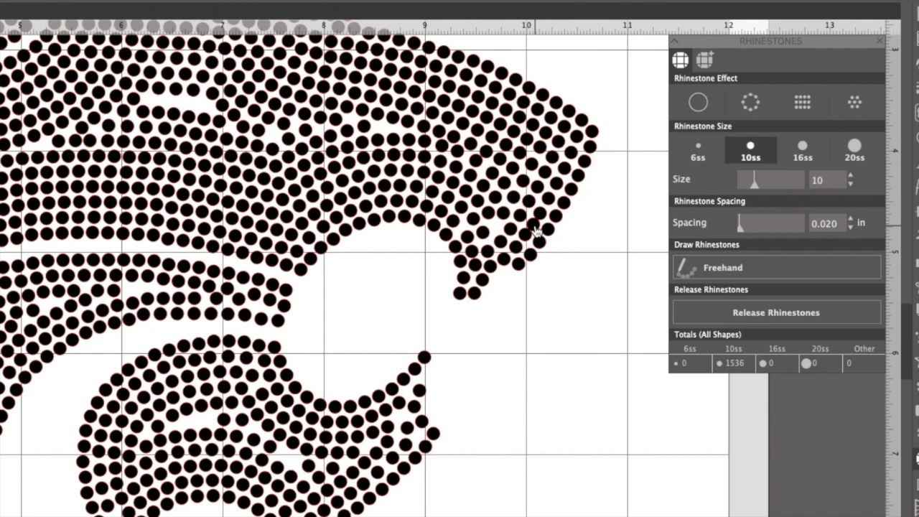
Nudge the individual stones of the second row along the snout's front edge into an evenly spaced line
left_click_drag(551, 199, 551, 197)
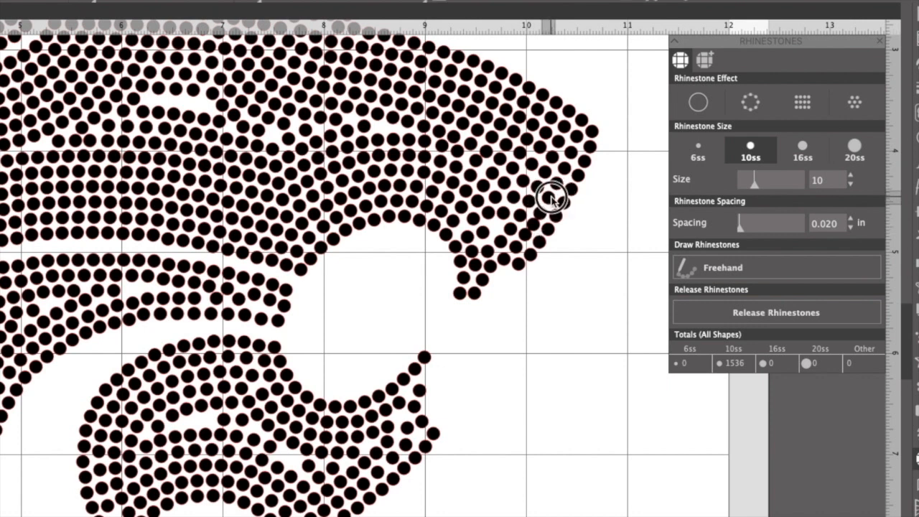
left_click_drag(551, 198, 553, 201)
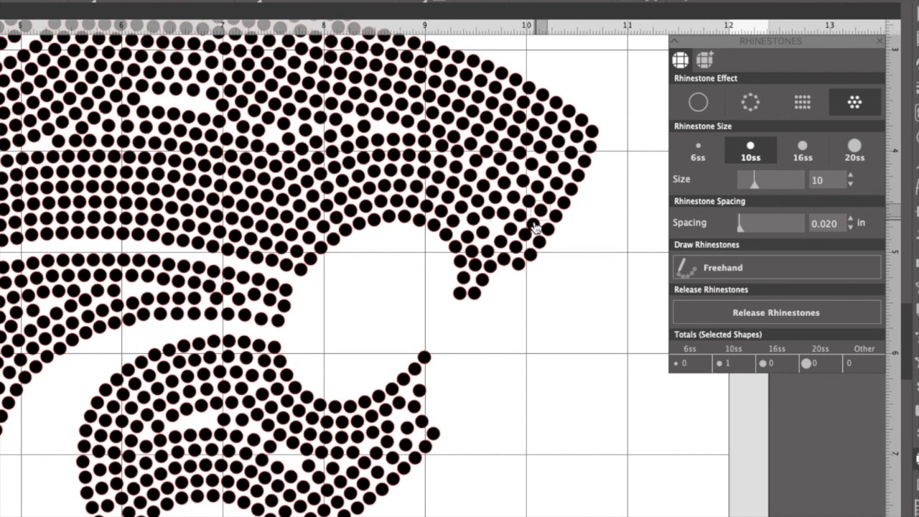
left_click(535, 225)
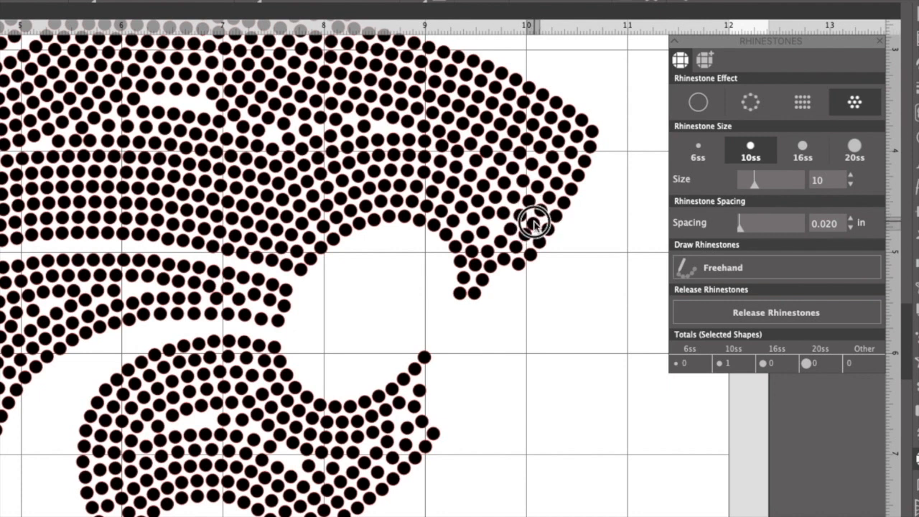
left_click(551, 183)
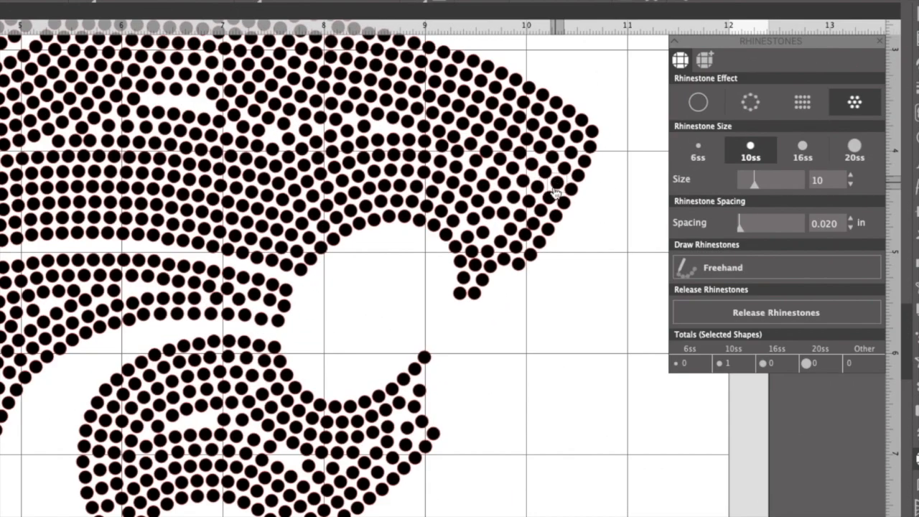
left_click(550, 196)
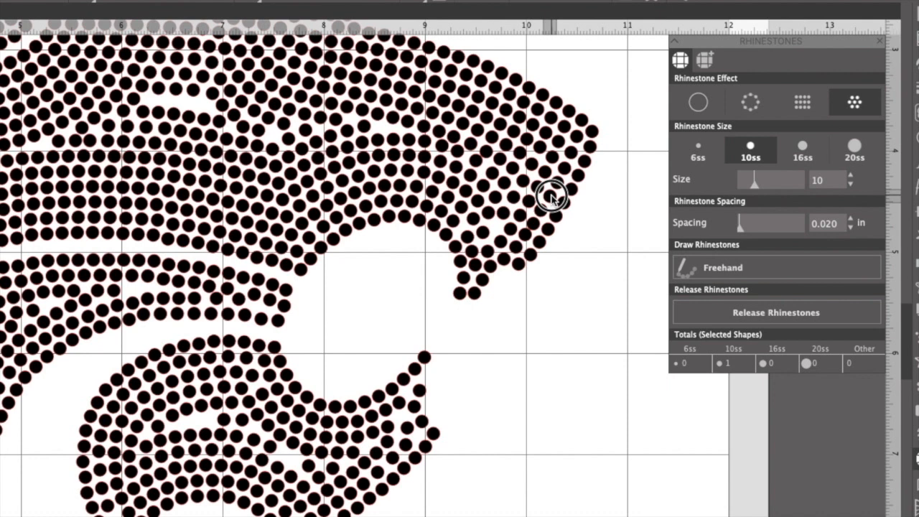
left_click(541, 210)
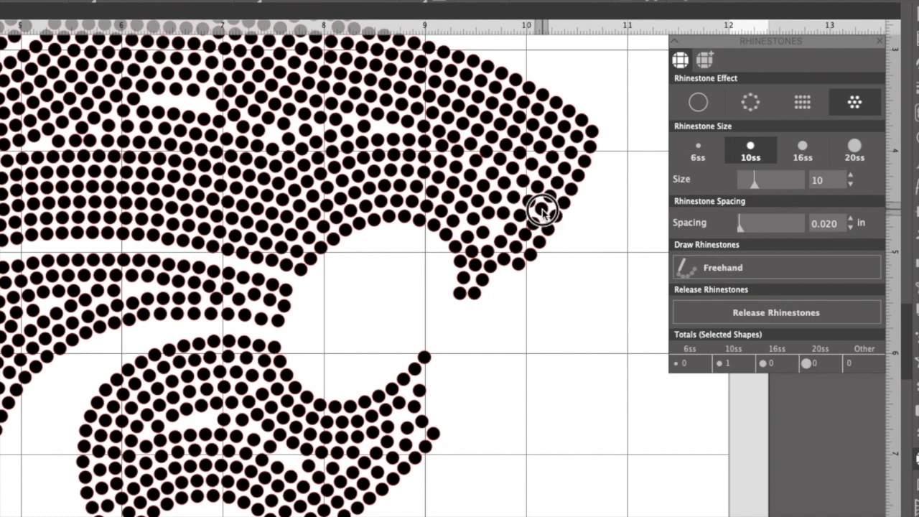
left_click(531, 222)
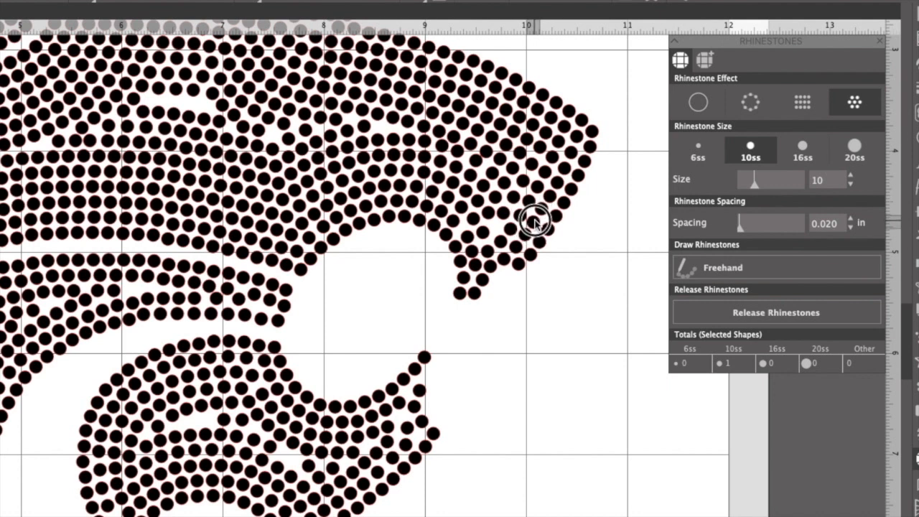
left_click(571, 356)
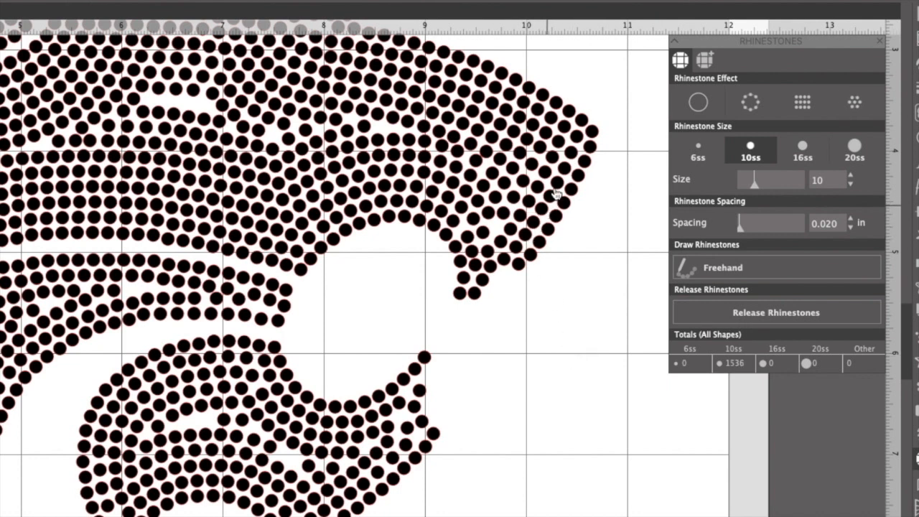
left_click(563, 170)
left_click(549, 188)
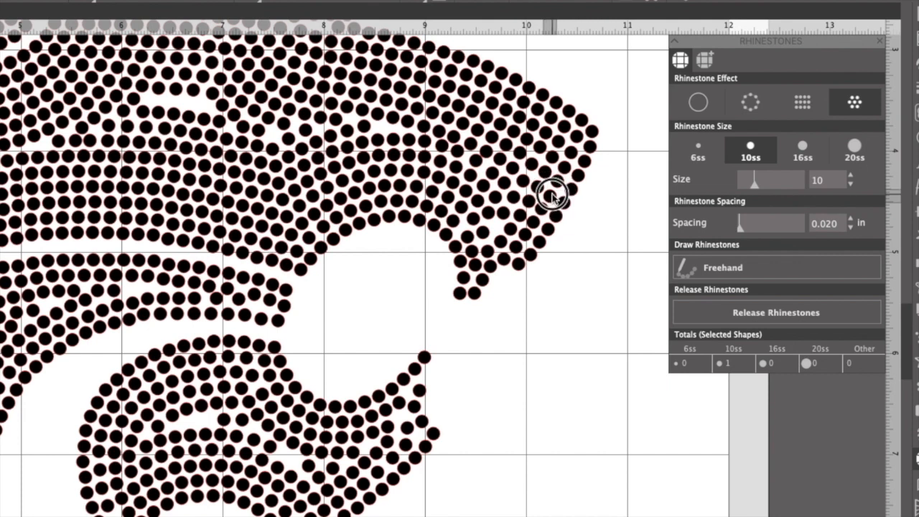
left_click(543, 209)
left_click(534, 218)
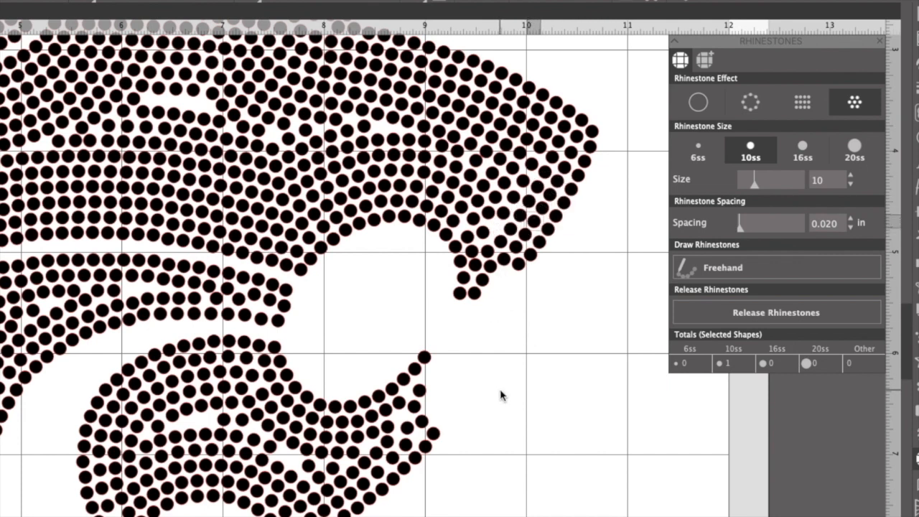
Paste another 10ss stone into the gap above the upper fang and reposition the stones around it evenly
key("ctrl+v")
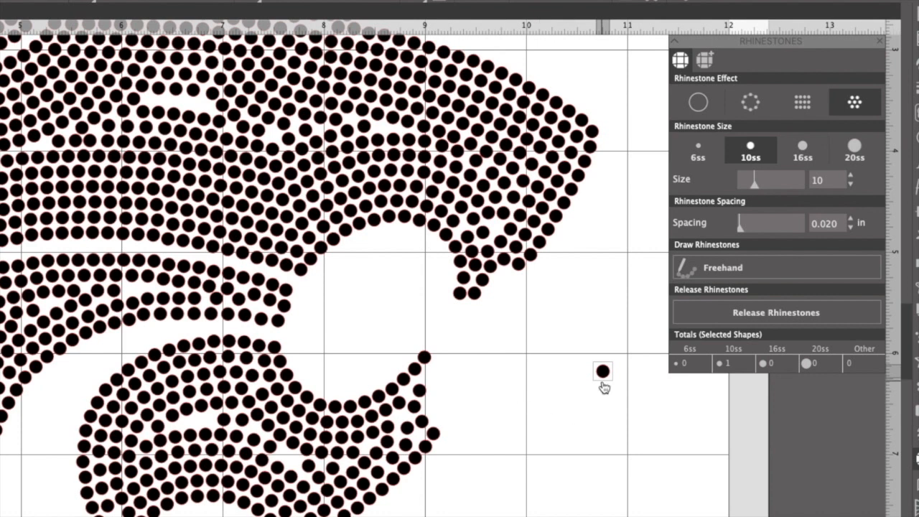
left_click_drag(602, 373, 489, 231)
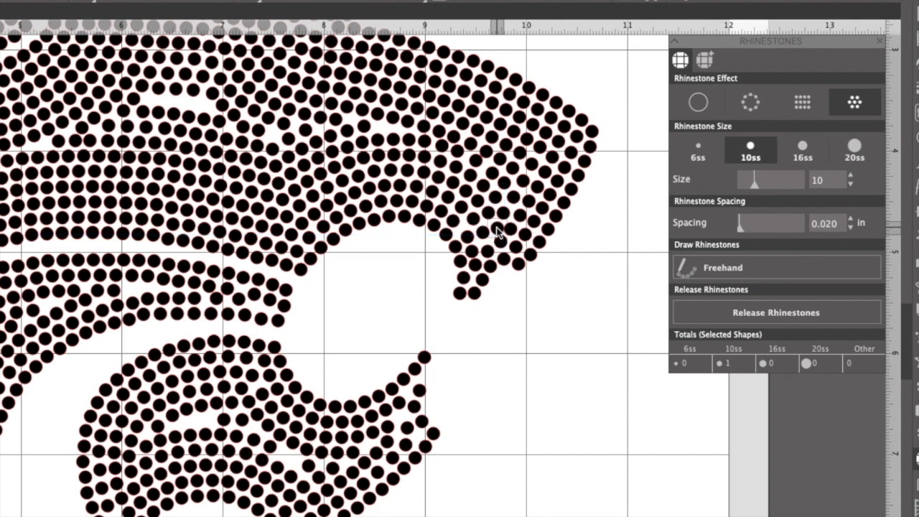
left_click(483, 236)
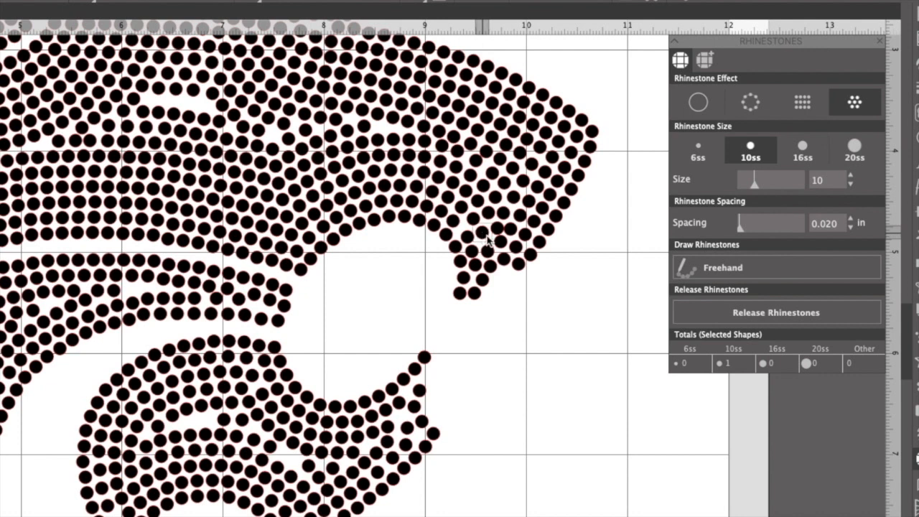
left_click(510, 227)
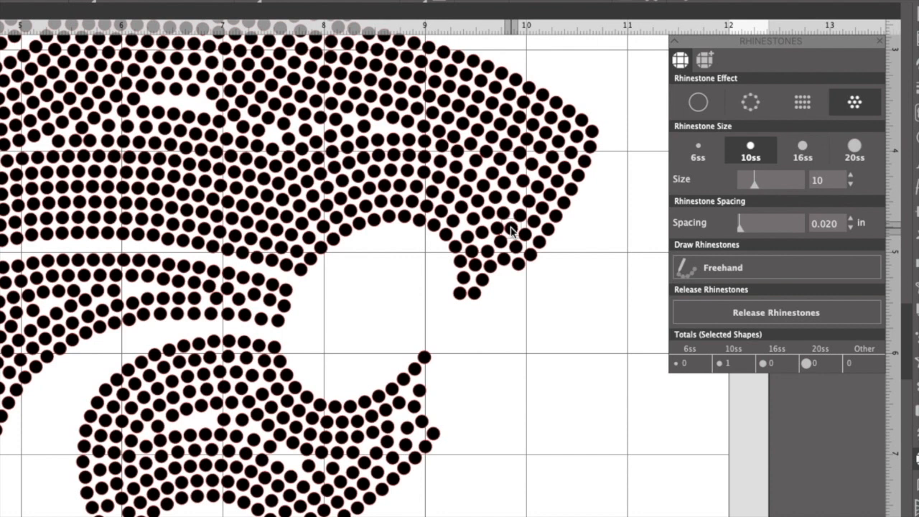
left_click(498, 231)
left_click(496, 228)
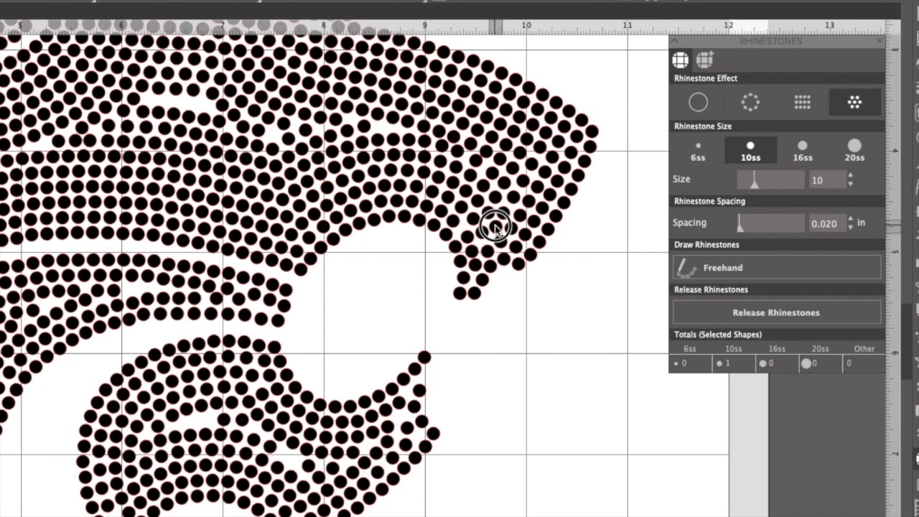
left_click(495, 229)
left_click(541, 395)
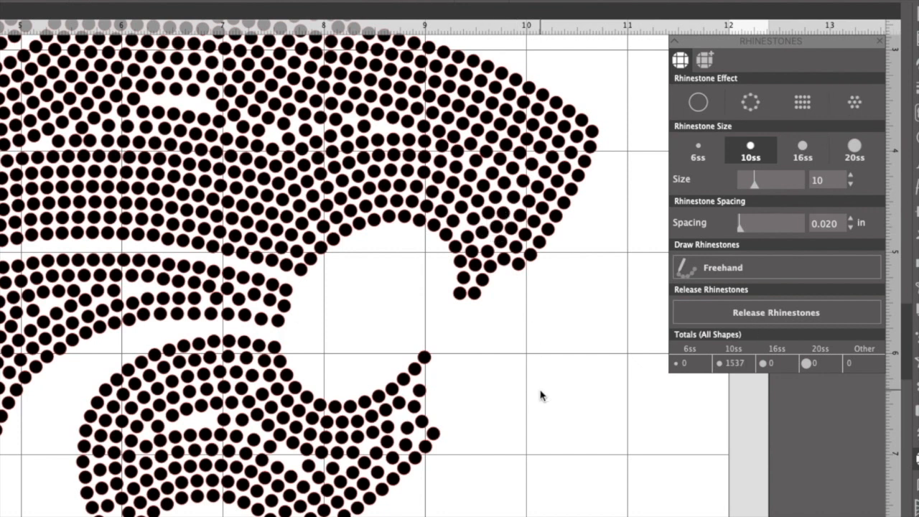
Adjust the stones around the base of the upper fang, the adjoining mouth edge and the snout fill above for even spacing
left_click(487, 249)
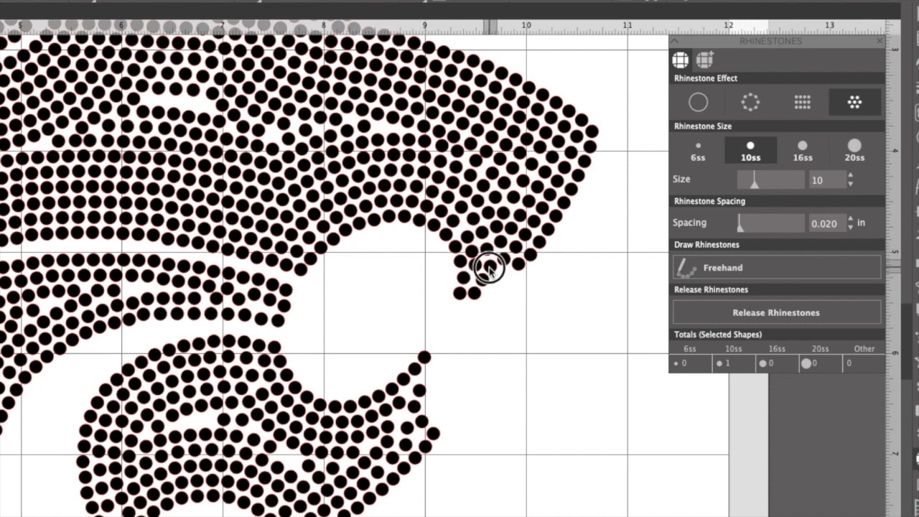
left_click(467, 231)
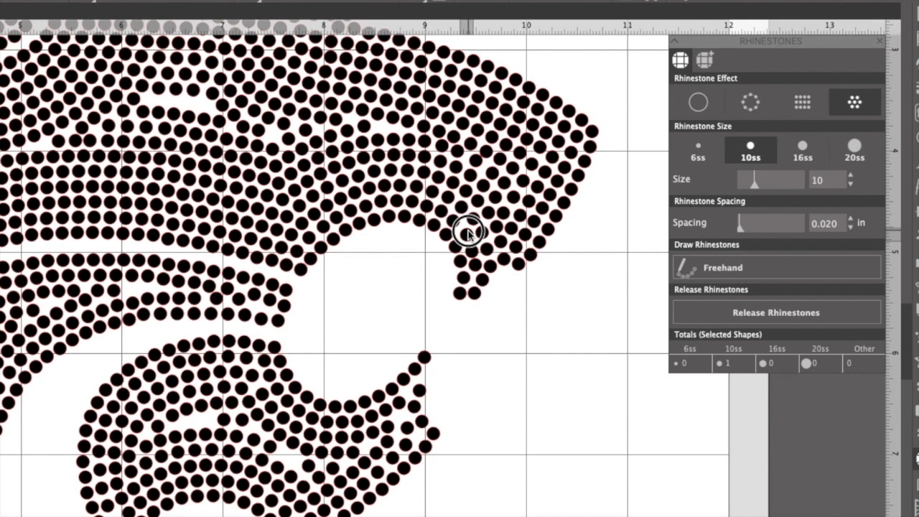
left_click(473, 250)
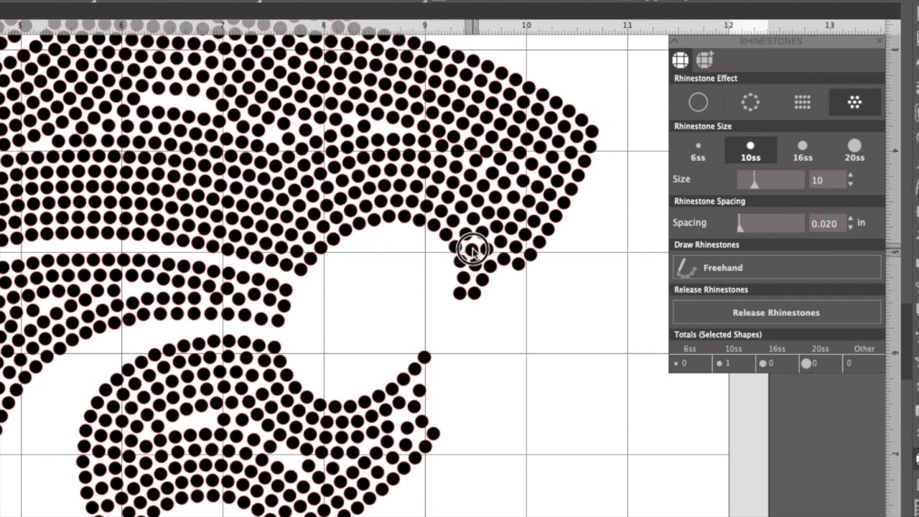
left_click(450, 216)
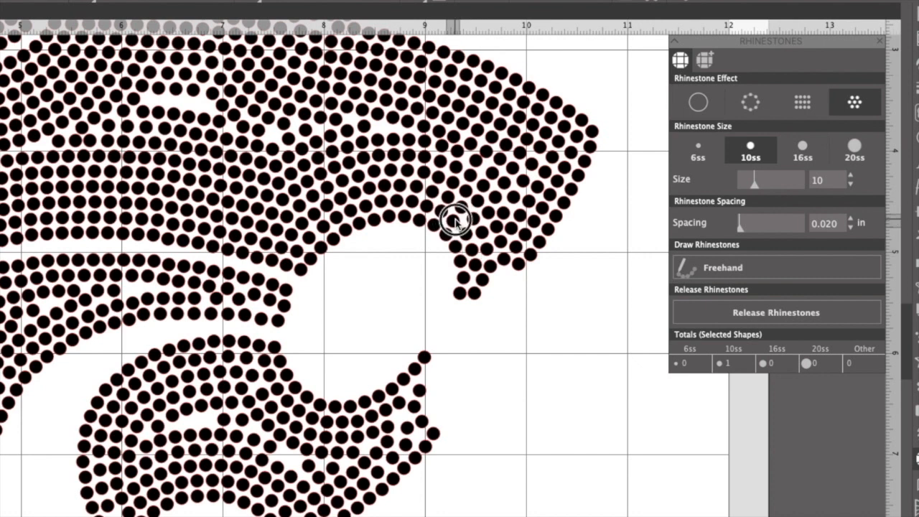
left_click(444, 212)
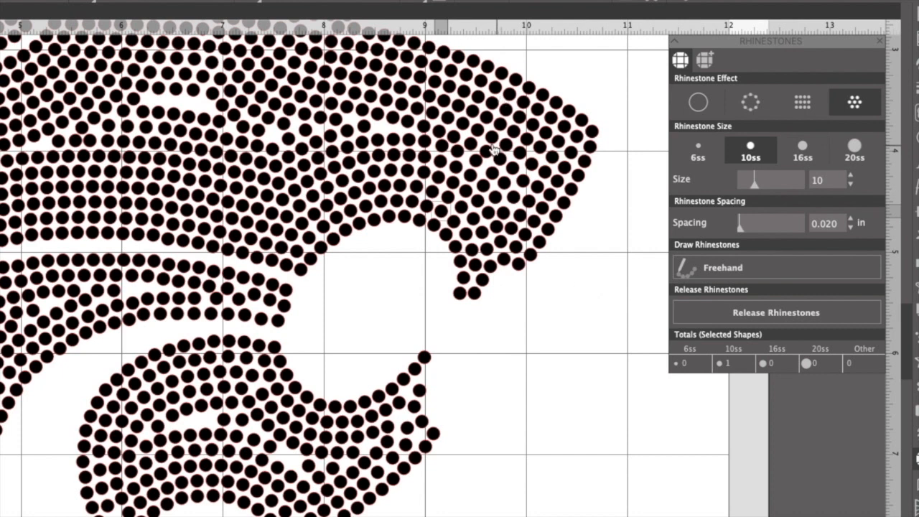
left_click(481, 166)
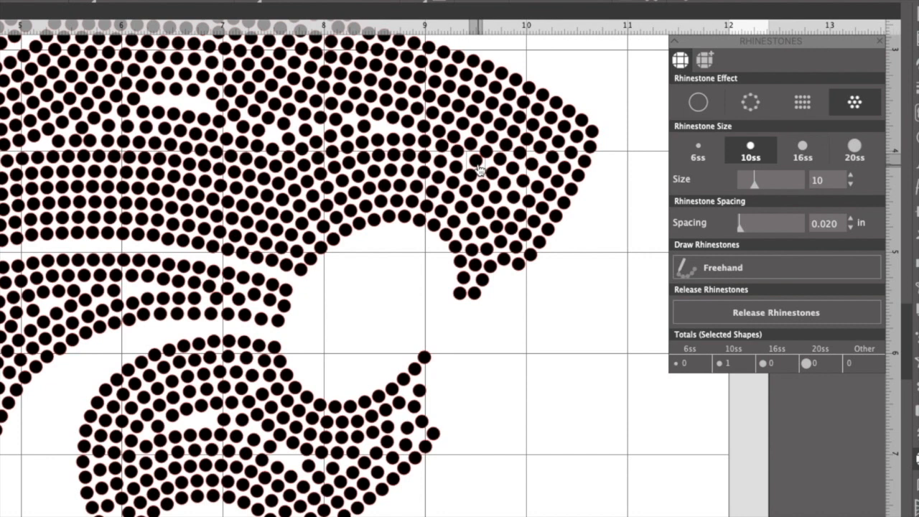
Nudge the individual stones running diagonally through the middle of the snout fill above the upper fang into an evenly spaced line
left_click(477, 160)
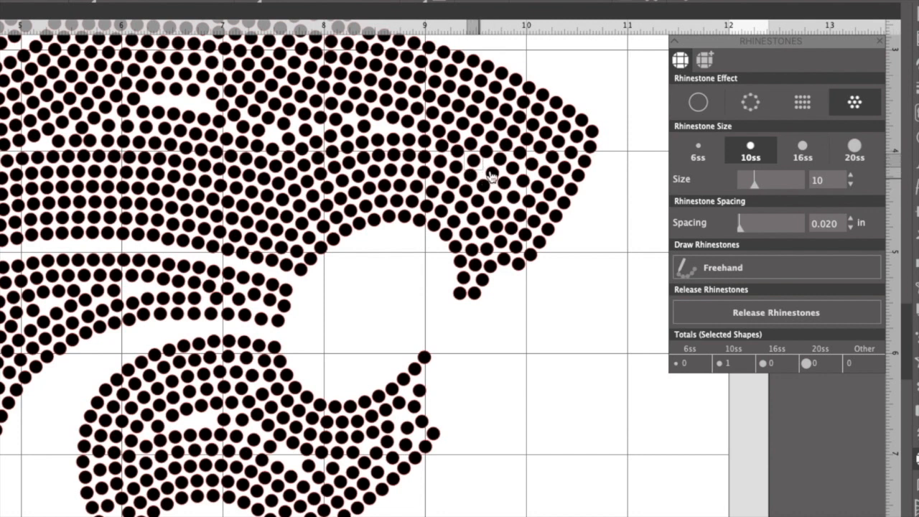
left_click(489, 168)
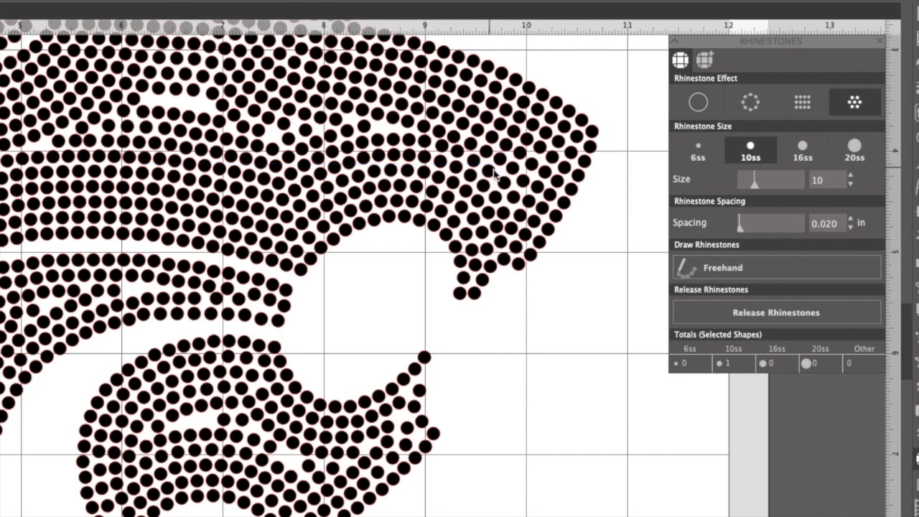
left_click(501, 182)
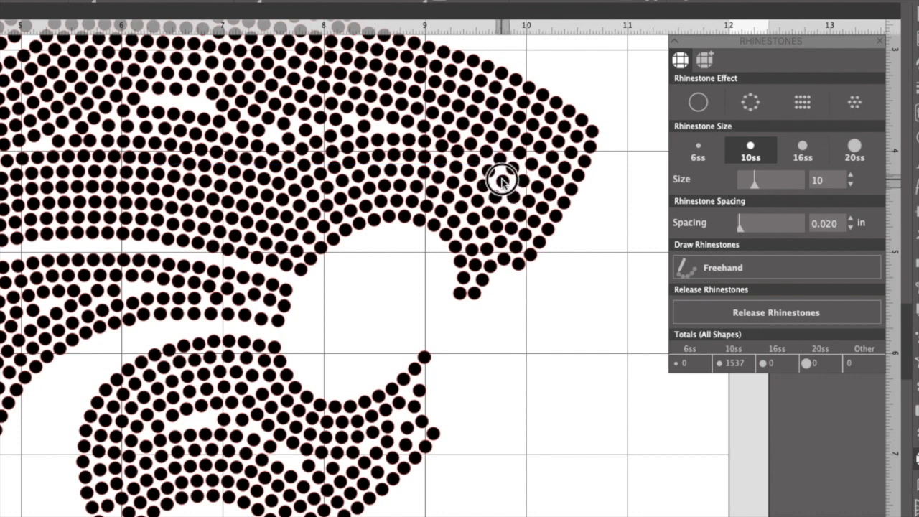
left_click(513, 194)
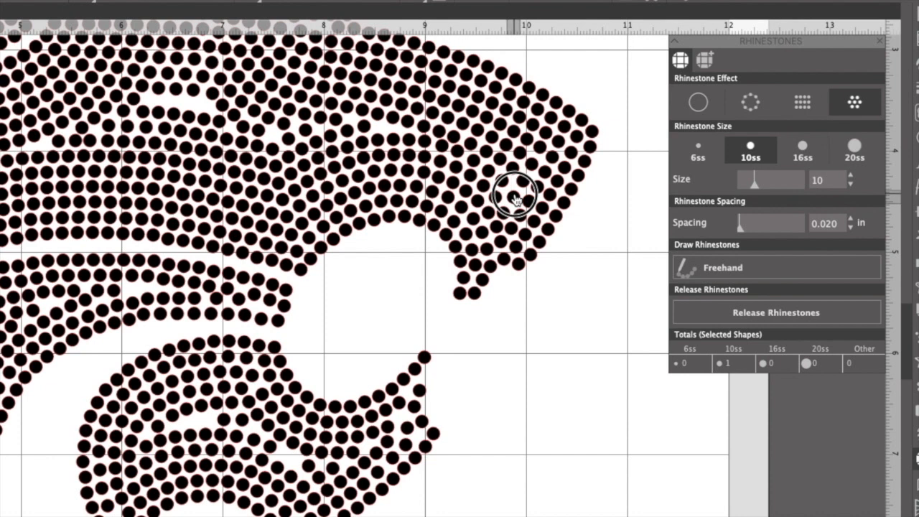
left_click(521, 212)
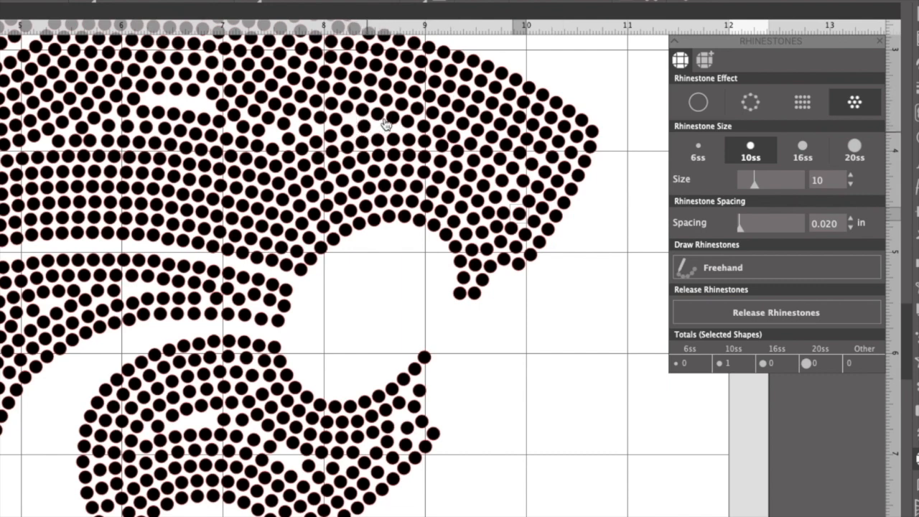
Shift the stones bordering the gap in the fill above the mouth arch to open room for one more stone
scroll(335, 256, "up", 2)
scroll(334, 257, "up", 5)
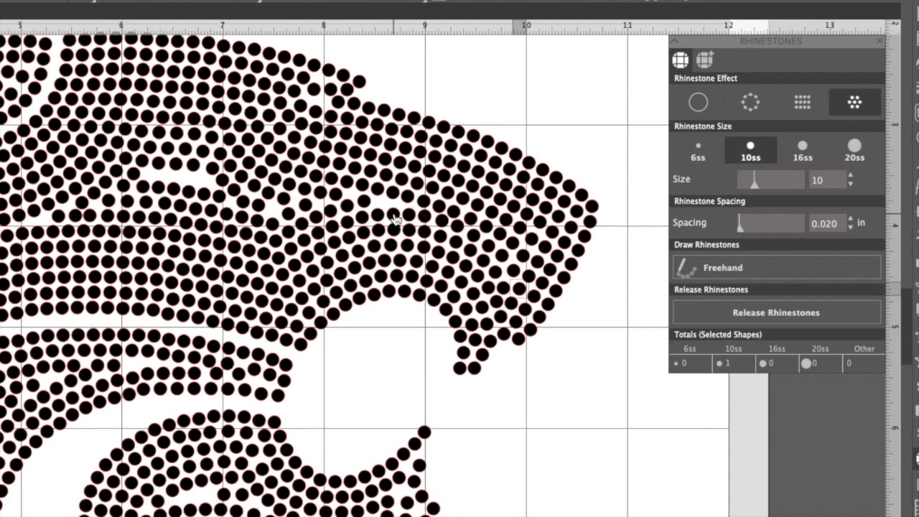
left_click(394, 215)
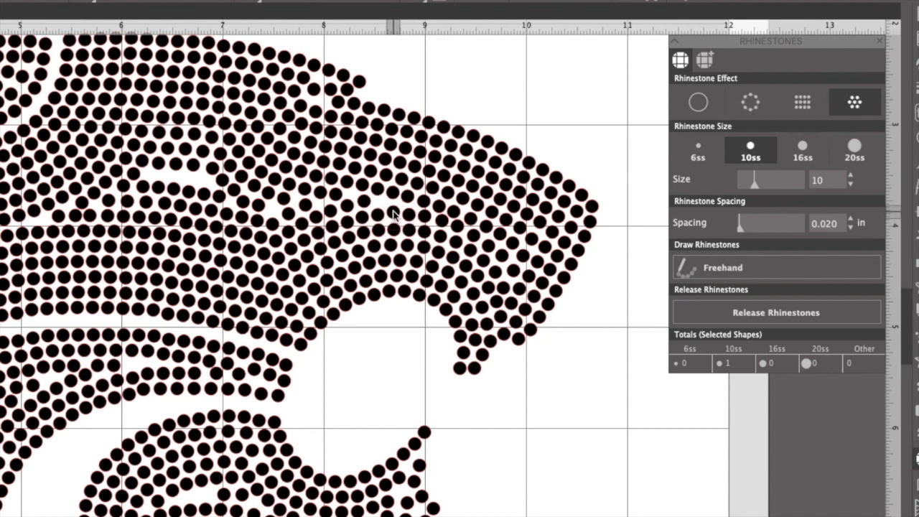
left_click(390, 195)
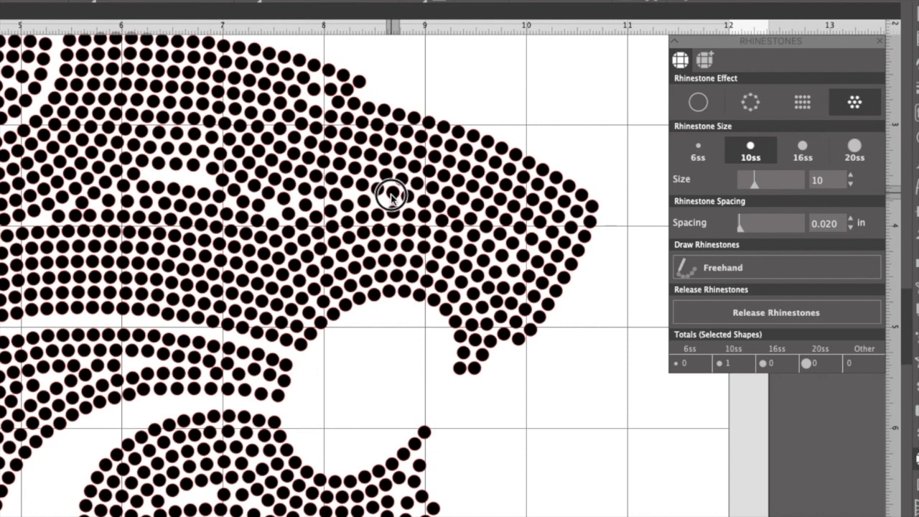
left_click(400, 180)
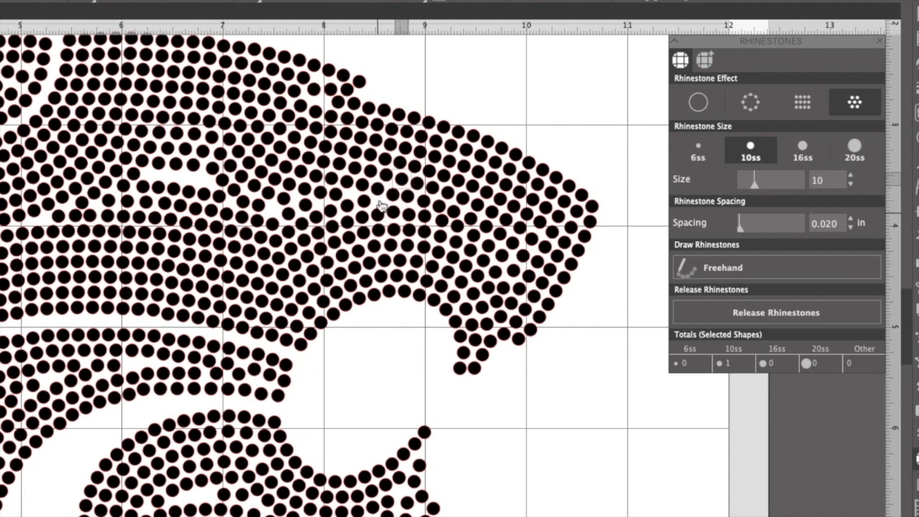
left_click(379, 189)
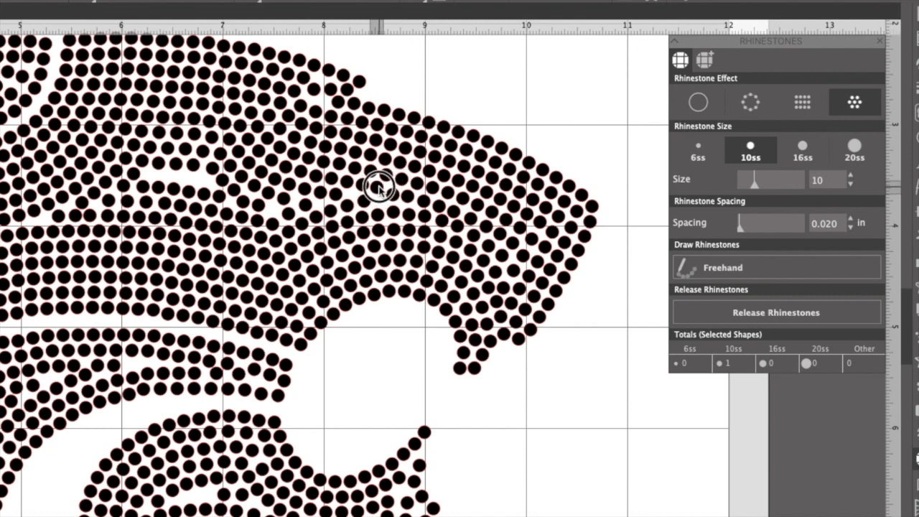
left_click(365, 203)
left_click_drag(364, 201, 362, 201)
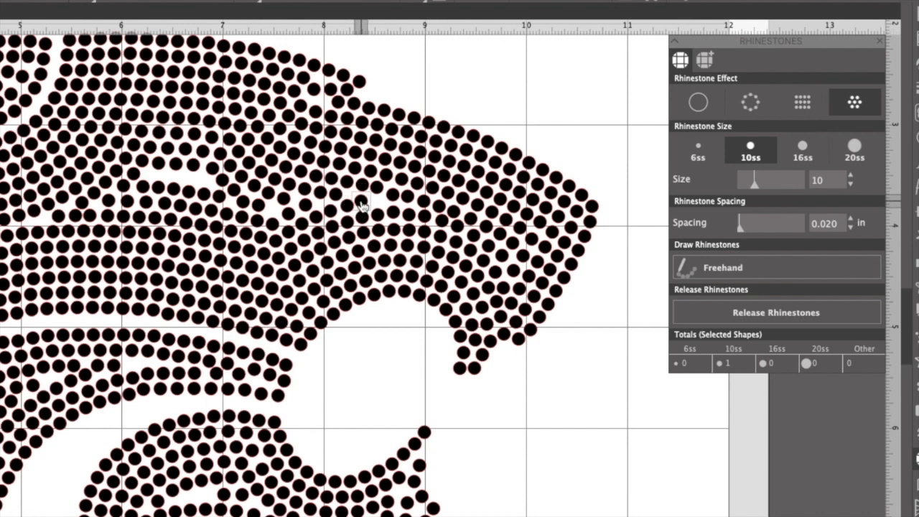
Paste another 10ss stone into the gap above the mouth arch and reposition the stones around it
key("super+v")
left_click_drag(633, 476, 378, 201)
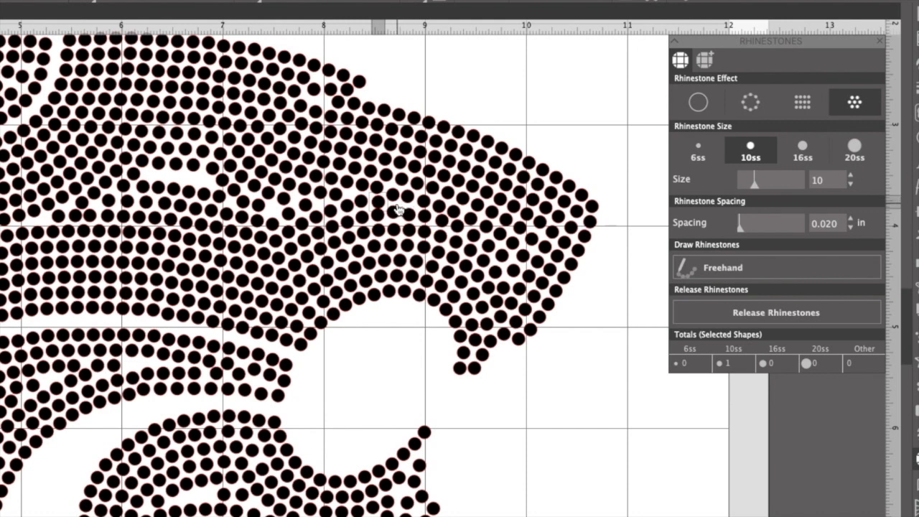
left_click(346, 206)
mouse_move(360, 208)
left_mouse_down()
mouse_move(353, 195)
mouse_move(359, 199)
left_mouse_up()
left_click_drag(391, 196, 390, 190)
left_click(381, 229)
left_click(379, 215)
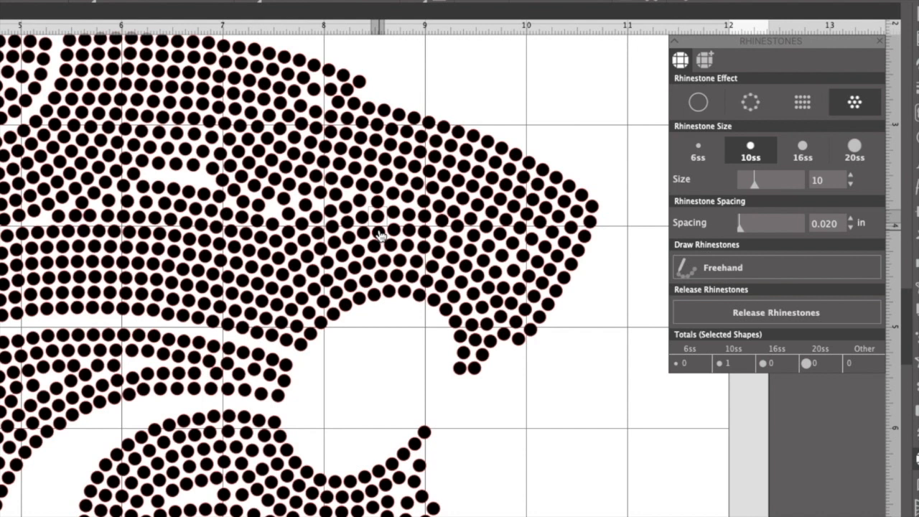
left_click(379, 191)
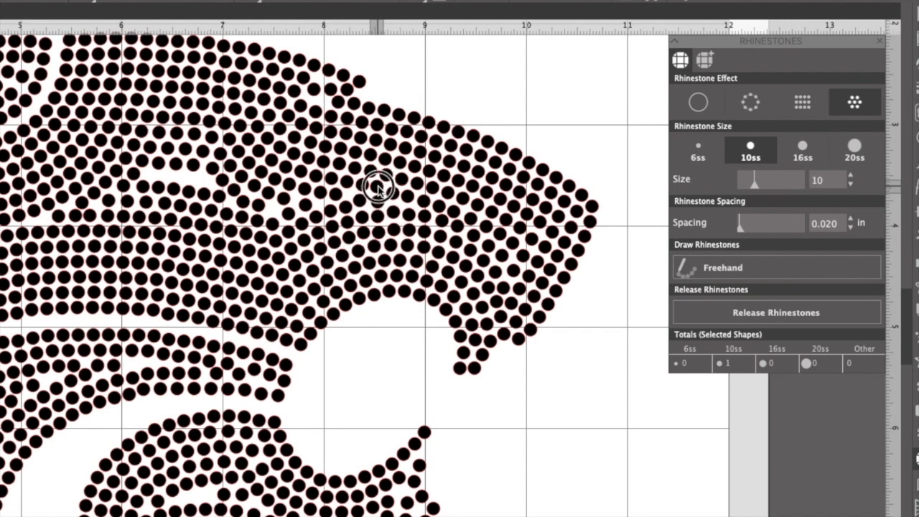
left_click(379, 200)
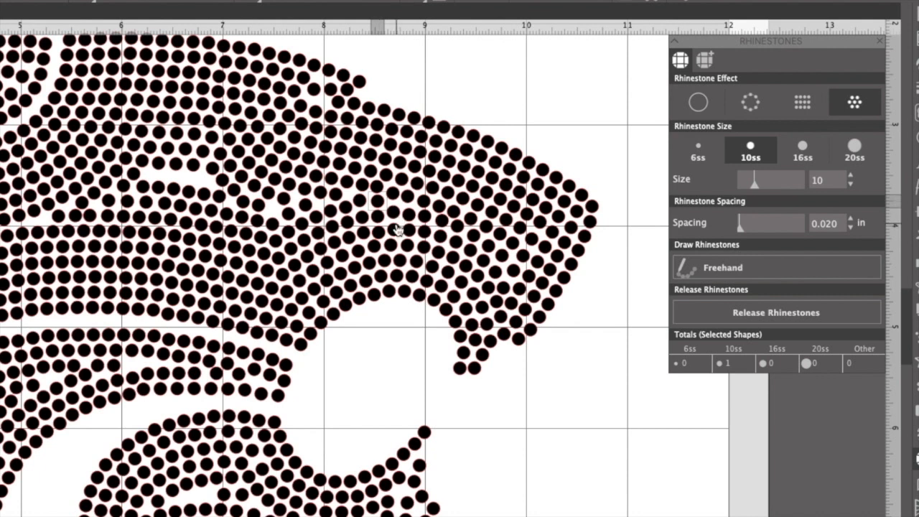
Adjust the vertical run of stones above the center of the mouth arch for even spacing between rows
left_click(395, 226)
left_click(394, 242)
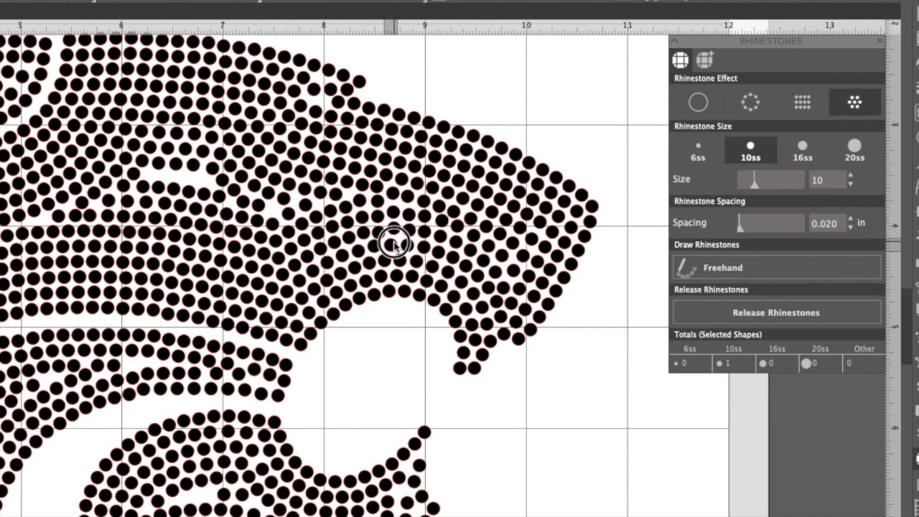
left_click(395, 195)
left_click(399, 183)
left_click(394, 192)
left_click(394, 203)
left_click(396, 222)
left_click_drag(395, 251, 390, 238)
left_click(392, 237)
left_click(400, 258)
left_click(394, 239)
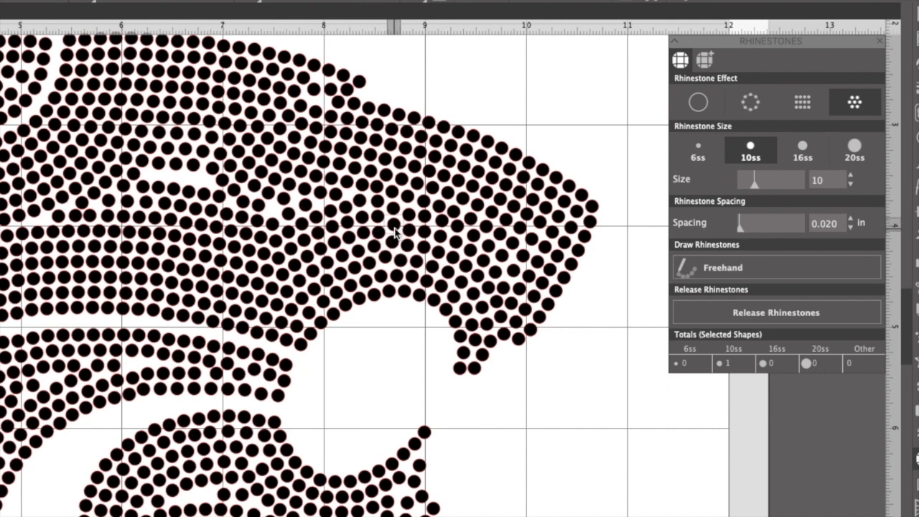
Fit another 10ss stone into the gap behind the mouth arch and re-space the stones between there and the filled gap above the arch
left_click_drag(307, 209, 301, 204)
left_click_drag(666, 511, 278, 212)
left_click_drag(287, 213, 323, 228)
left_click(301, 202)
left_click(331, 209)
left_click(332, 225)
left_click_drag(322, 196, 357, 196)
left_click(338, 196)
left_click(362, 199)
left_click_drag(362, 199, 363, 198)
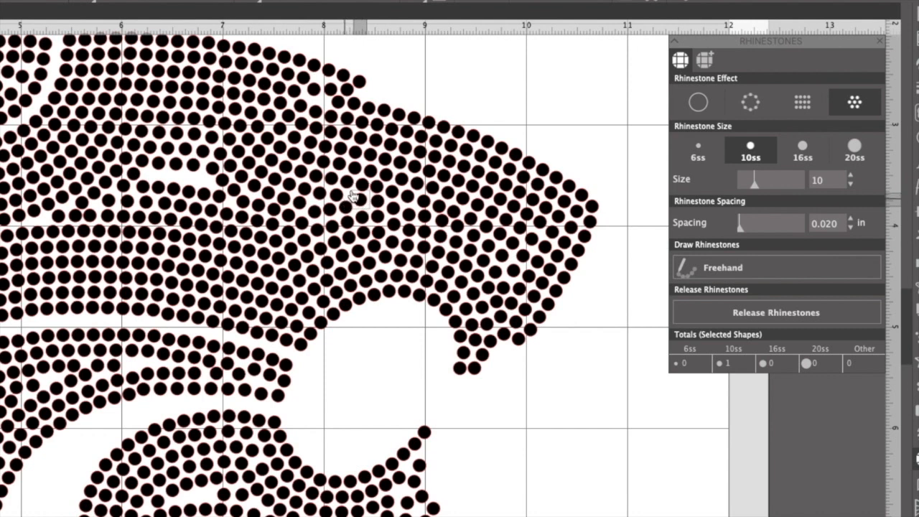
left_click_drag(357, 197, 359, 198)
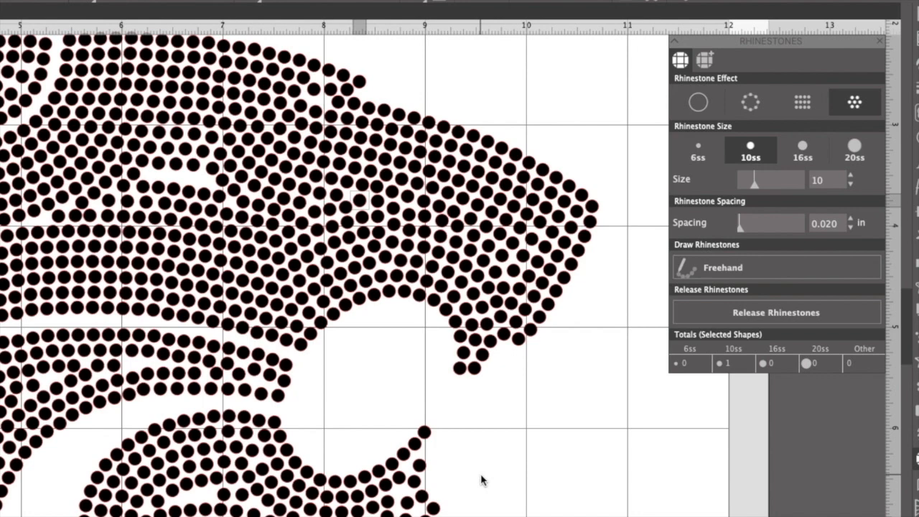
Bring up the Modify options for the finished stone design, and close the document without saving changes
key("ctrl+minus")
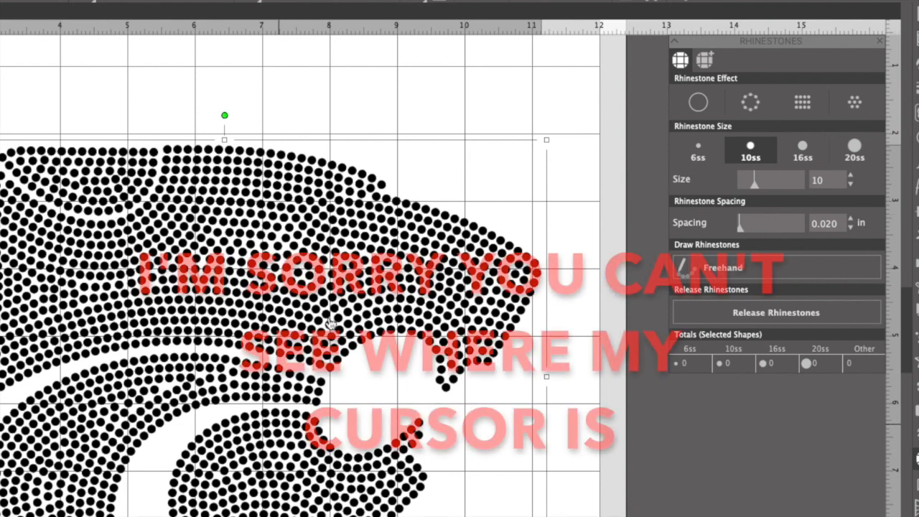
left_click(1, 1)
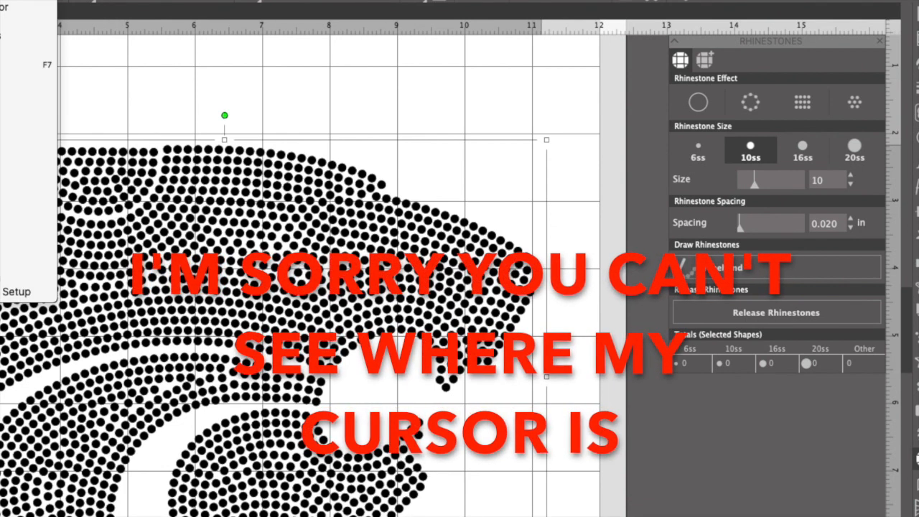
left_click(26, 107)
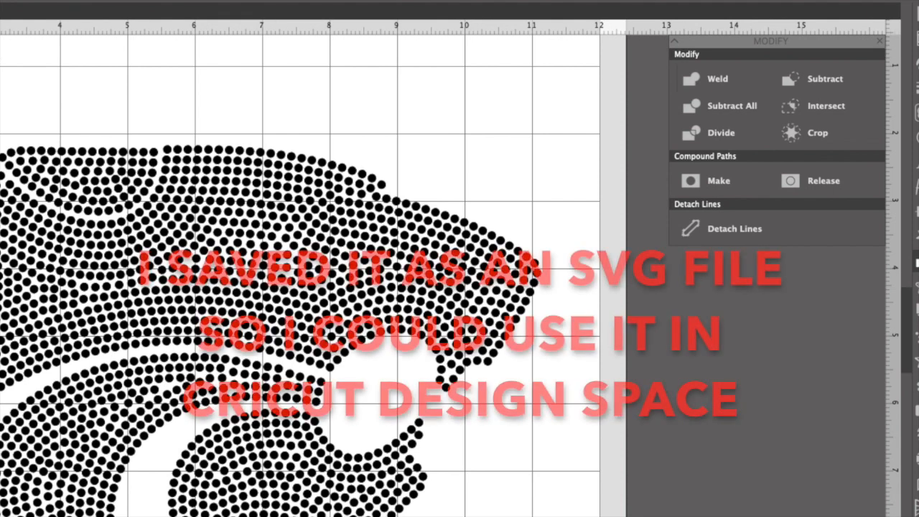
key("super+w")
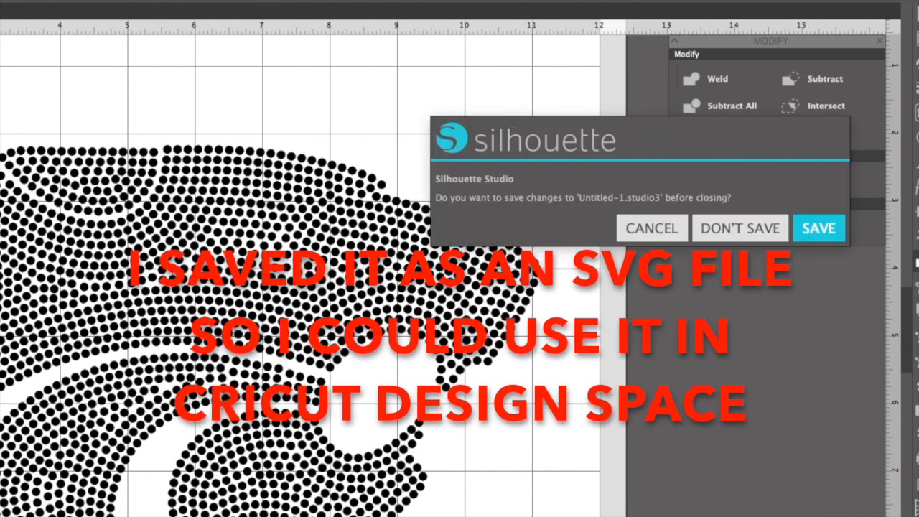
left_click(737, 232)
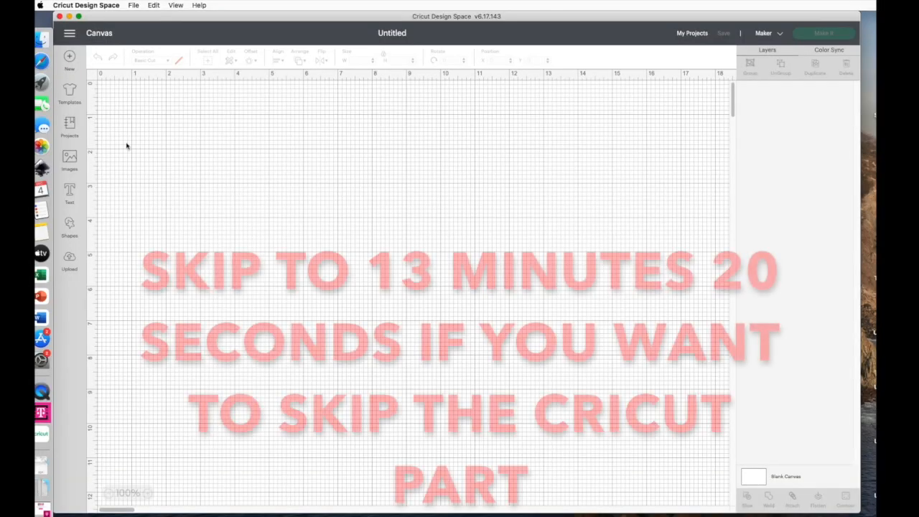
In Cricut Design Space, upload PowerCatRhinestonesWelded9.392x6.865.svg as an image and add it to the canvas
left_click(70, 259)
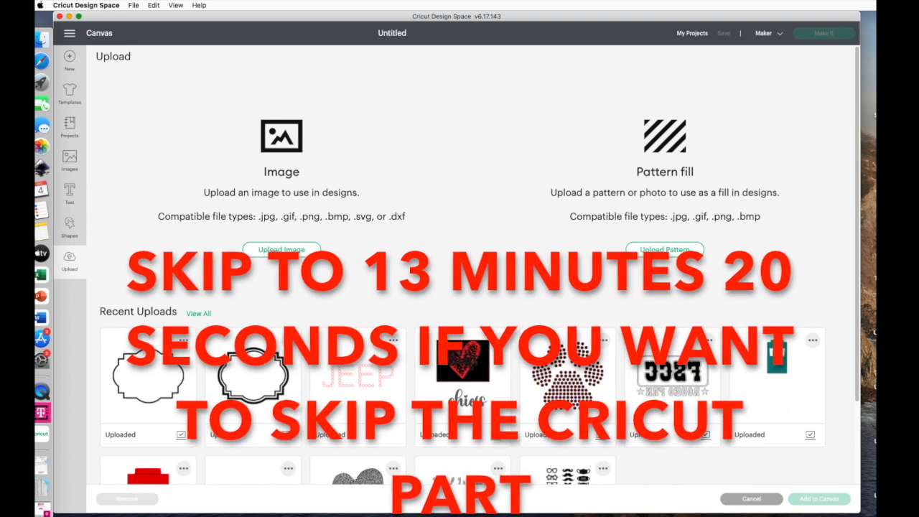
left_click(282, 249)
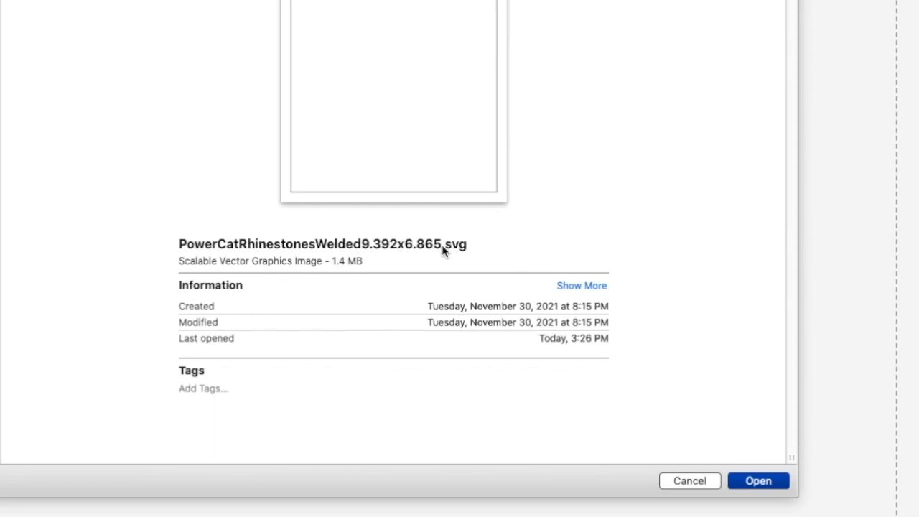
left_click(759, 480)
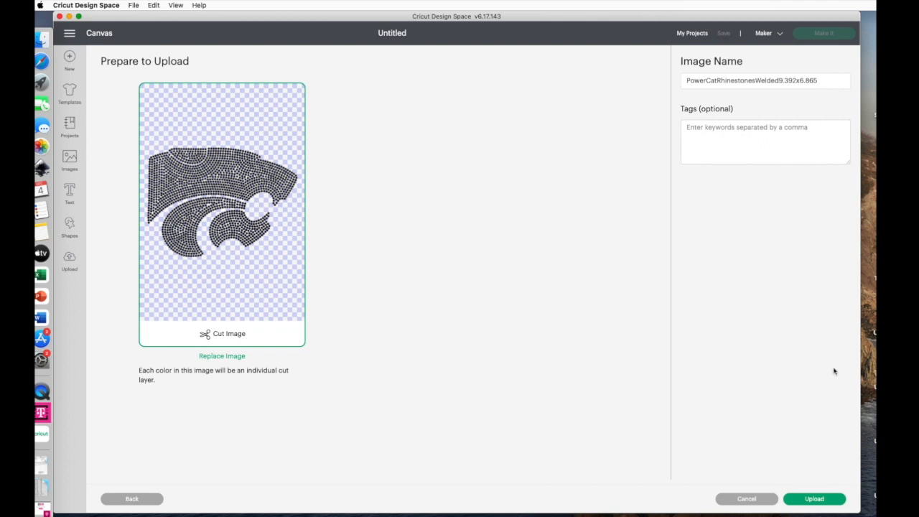
left_click(823, 501)
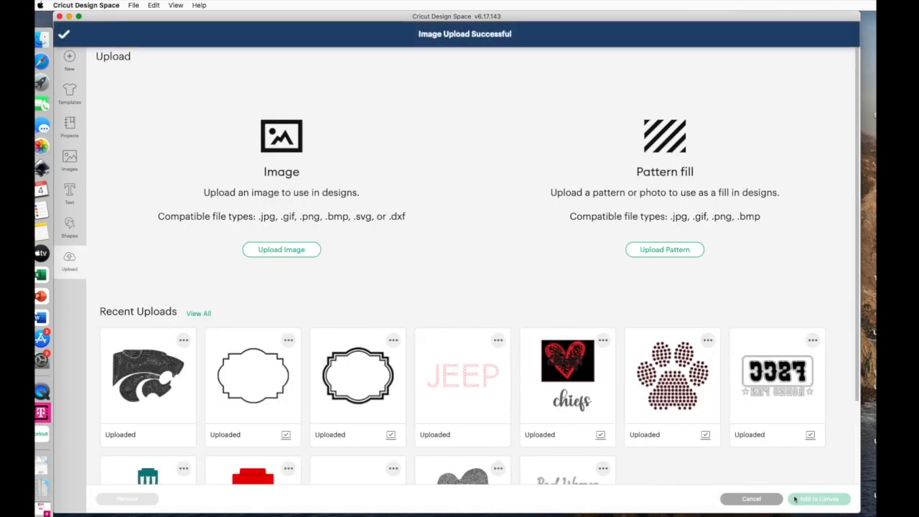
left_click(149, 373)
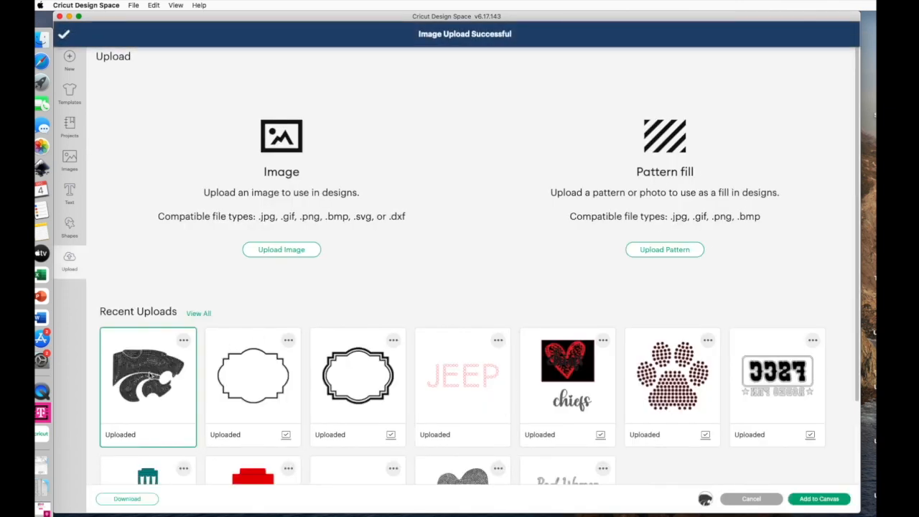
left_click(818, 499)
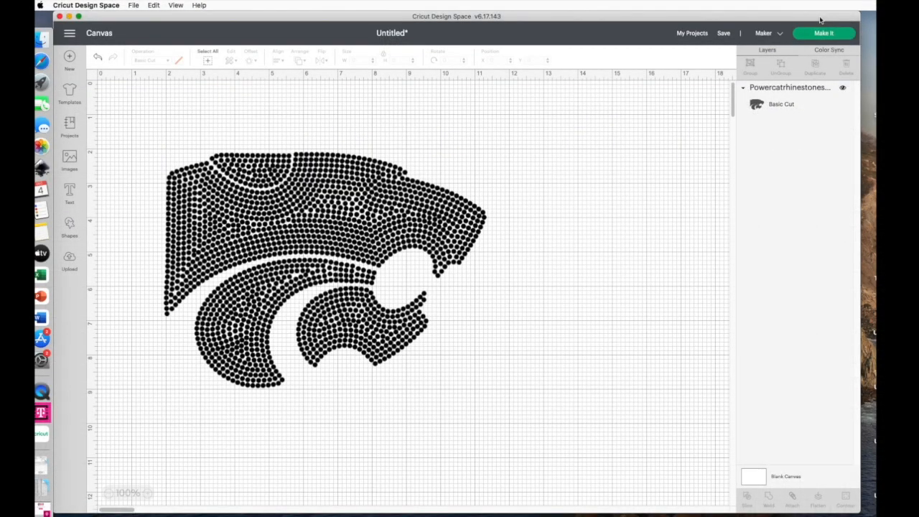
Send the powercat design to the cutting mat, shift it slightly down from the mat's upper edge and continue to the machine setup
left_click(824, 34)
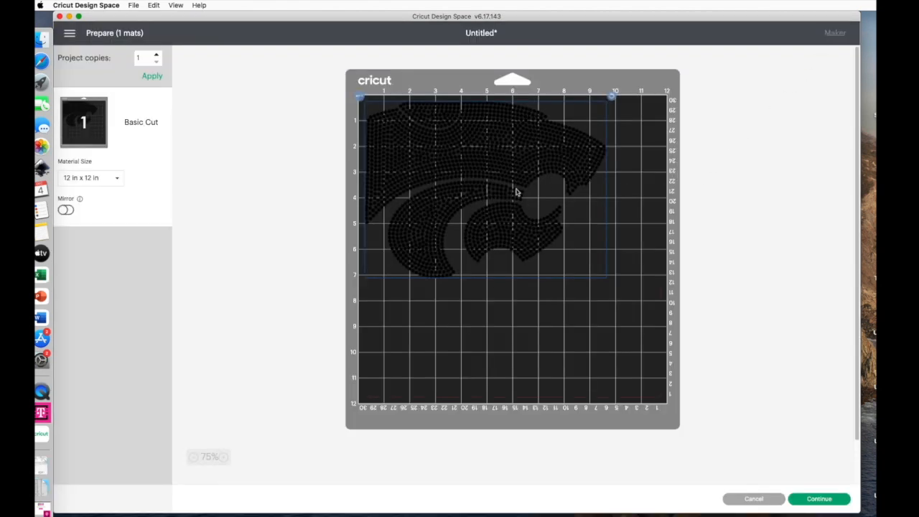
mouse_move(515, 192)
left_mouse_down()
mouse_move(539, 203)
mouse_move(526, 212)
mouse_move(522, 201)
mouse_move(536, 217)
mouse_move(515, 199)
left_mouse_up()
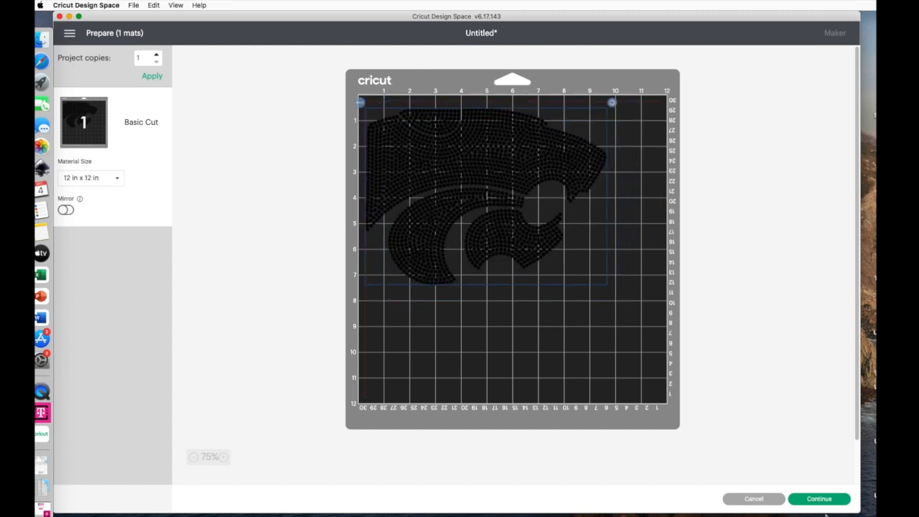
left_click(819, 499)
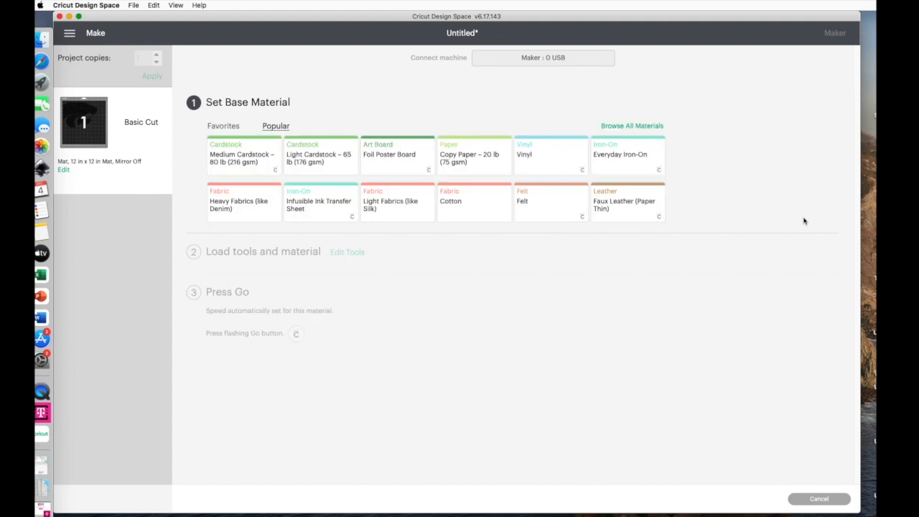
Search all materials for "rhinestone" and set RhinestoneFlockNoBack as the base material
left_click(651, 125)
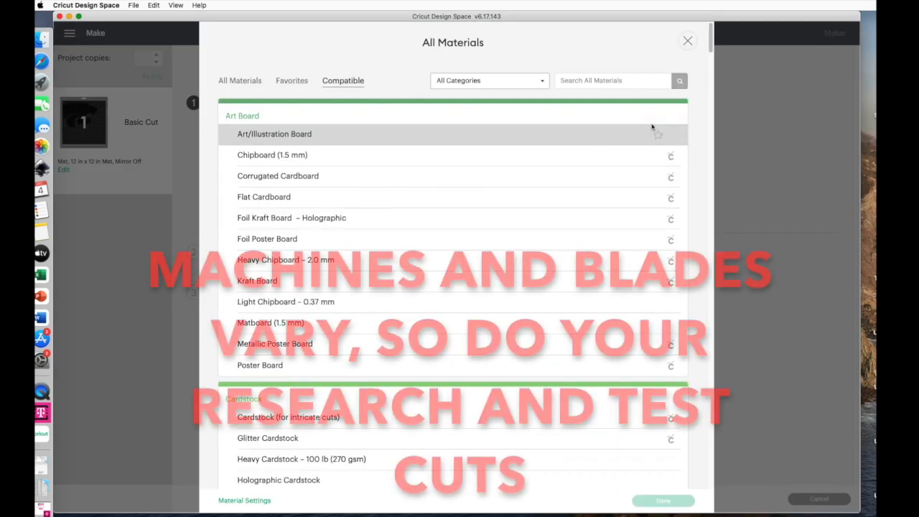
left_click(651, 80)
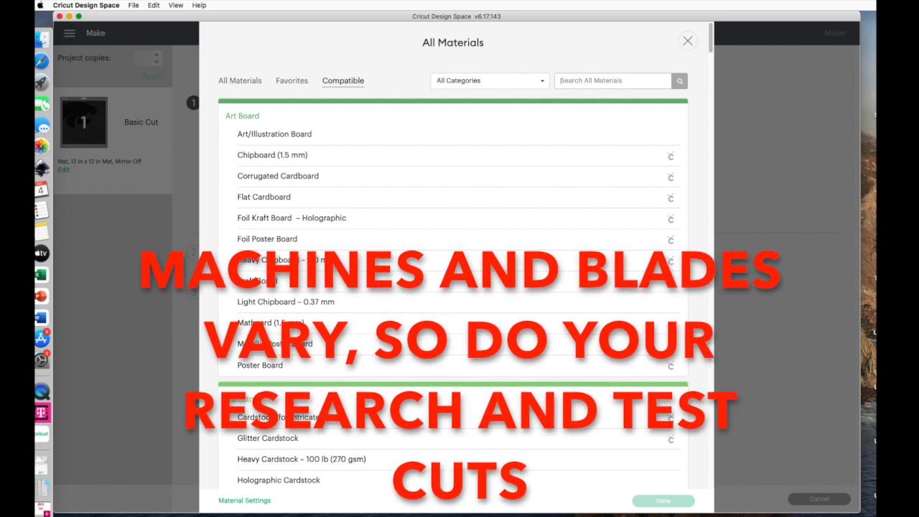
type("rhinestone")
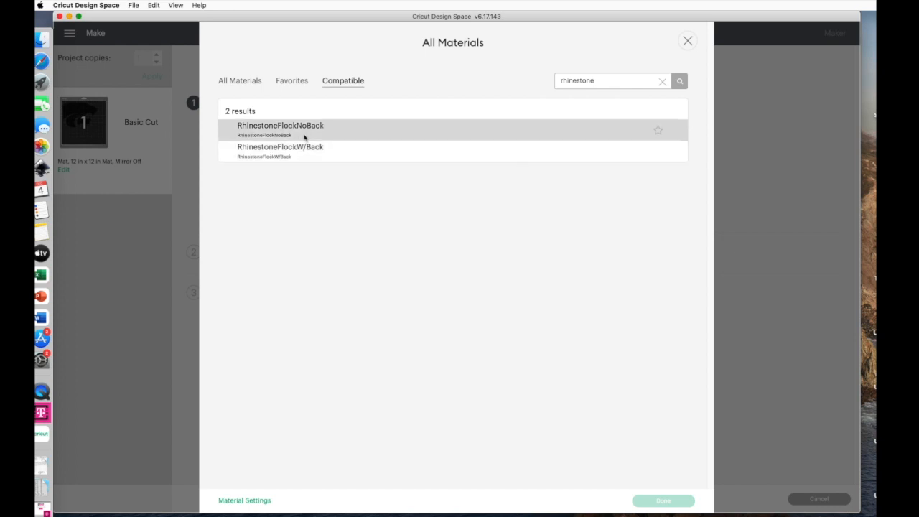
left_click(309, 127)
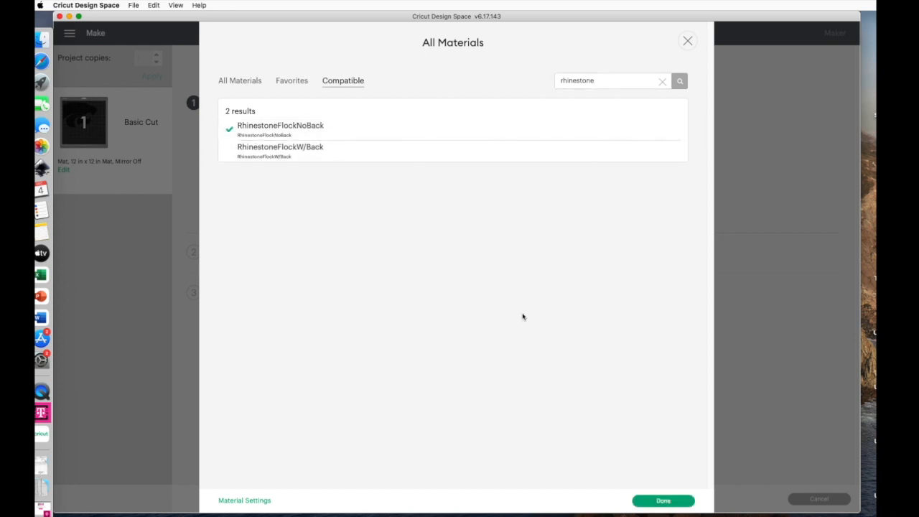
left_click(659, 501)
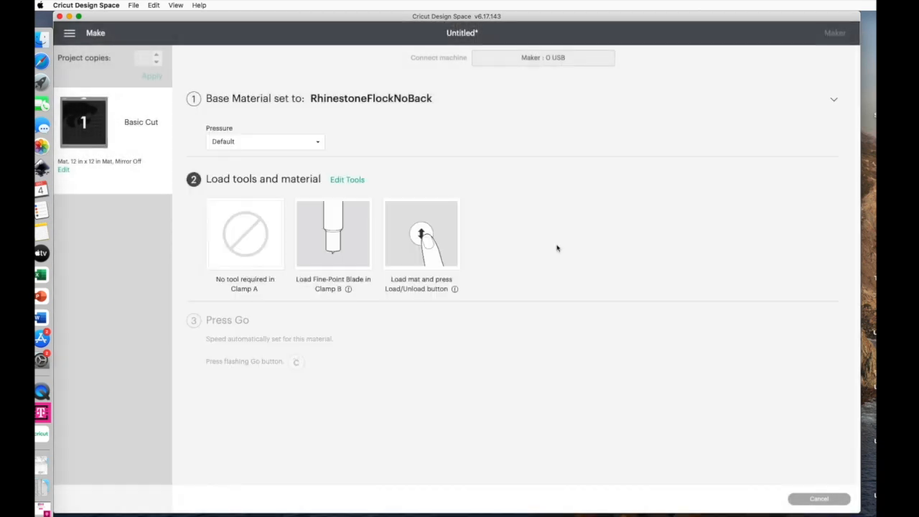